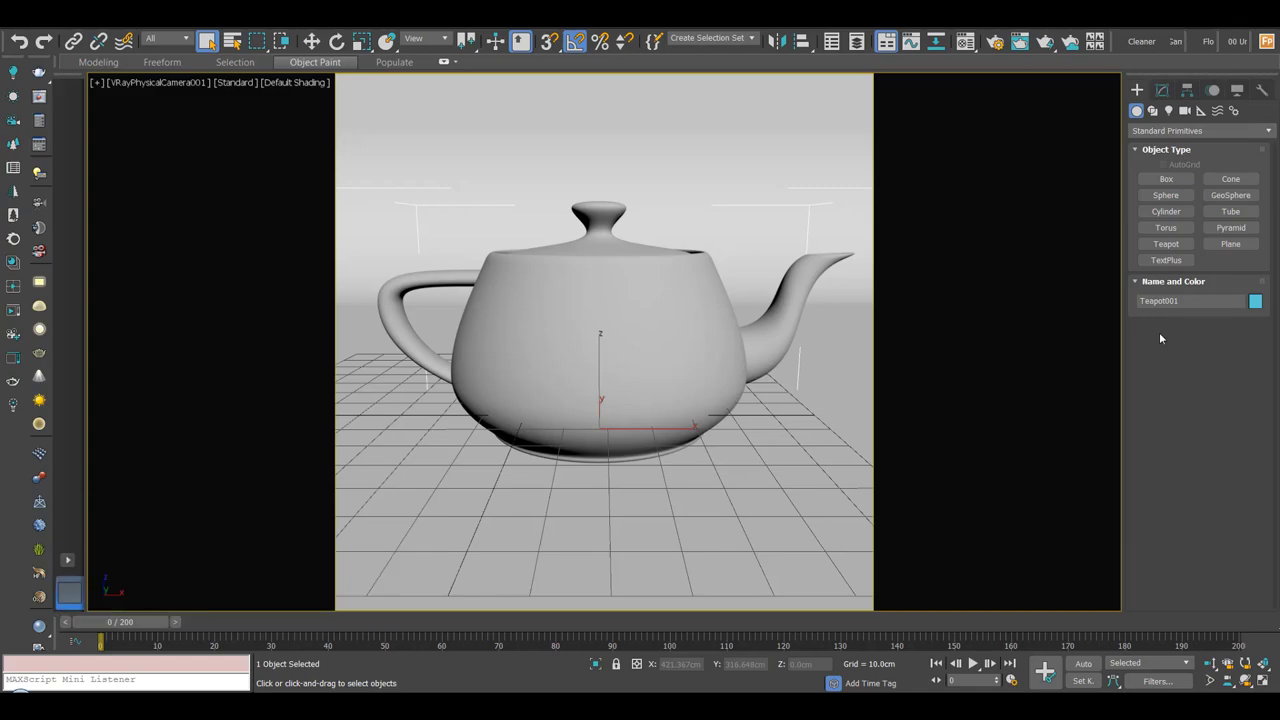
Step: Open the V-Ray frame buffer and compare the first two teapot renders stored in its history
click(39, 96)
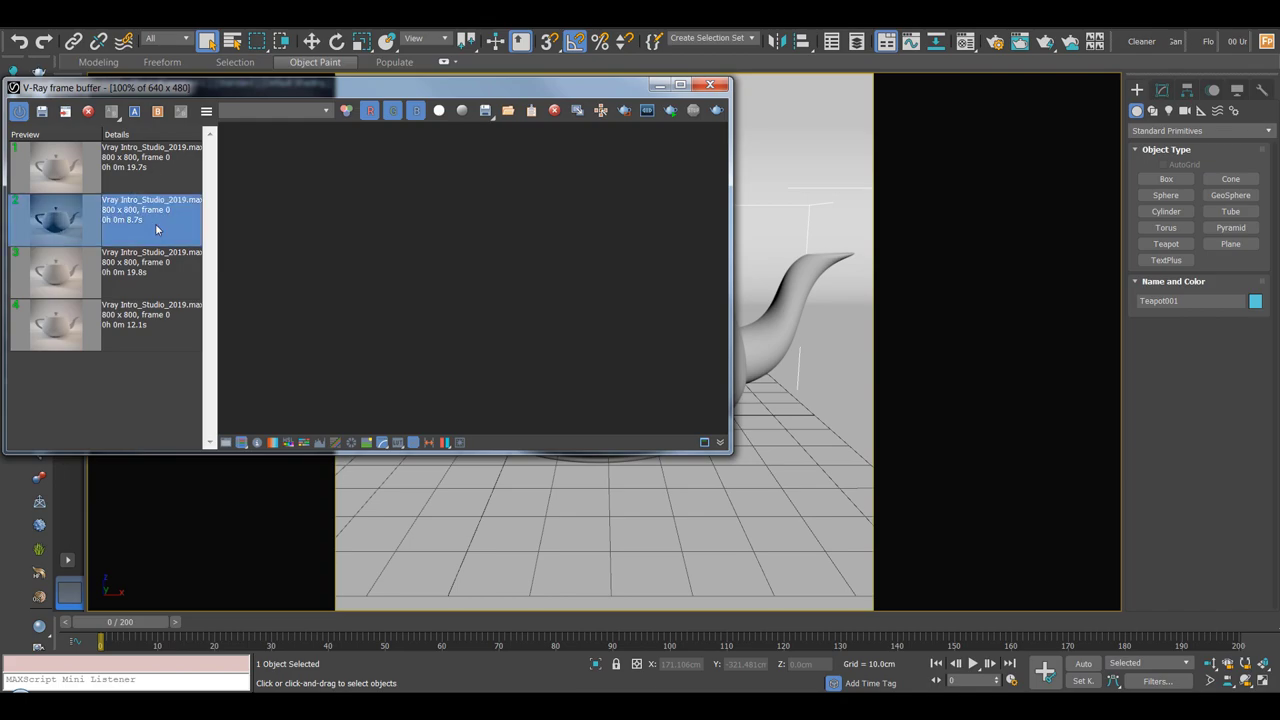
double_click(148, 172)
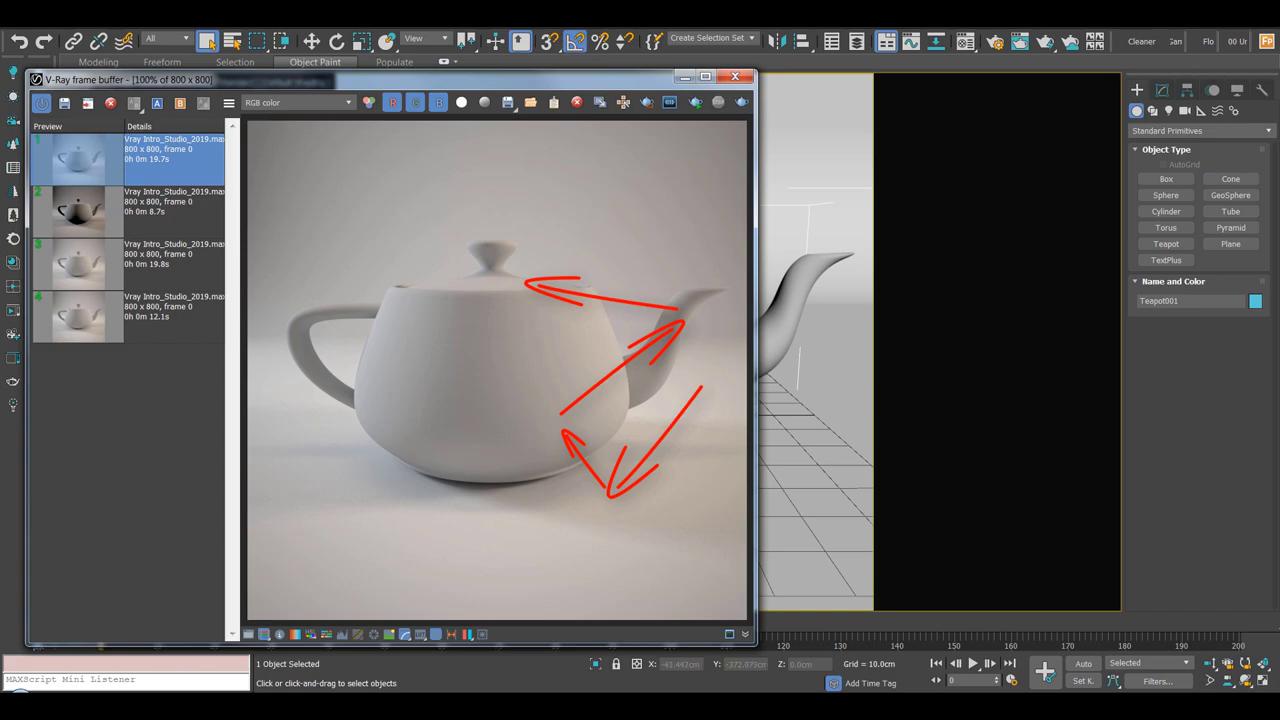
double_click(153, 213)
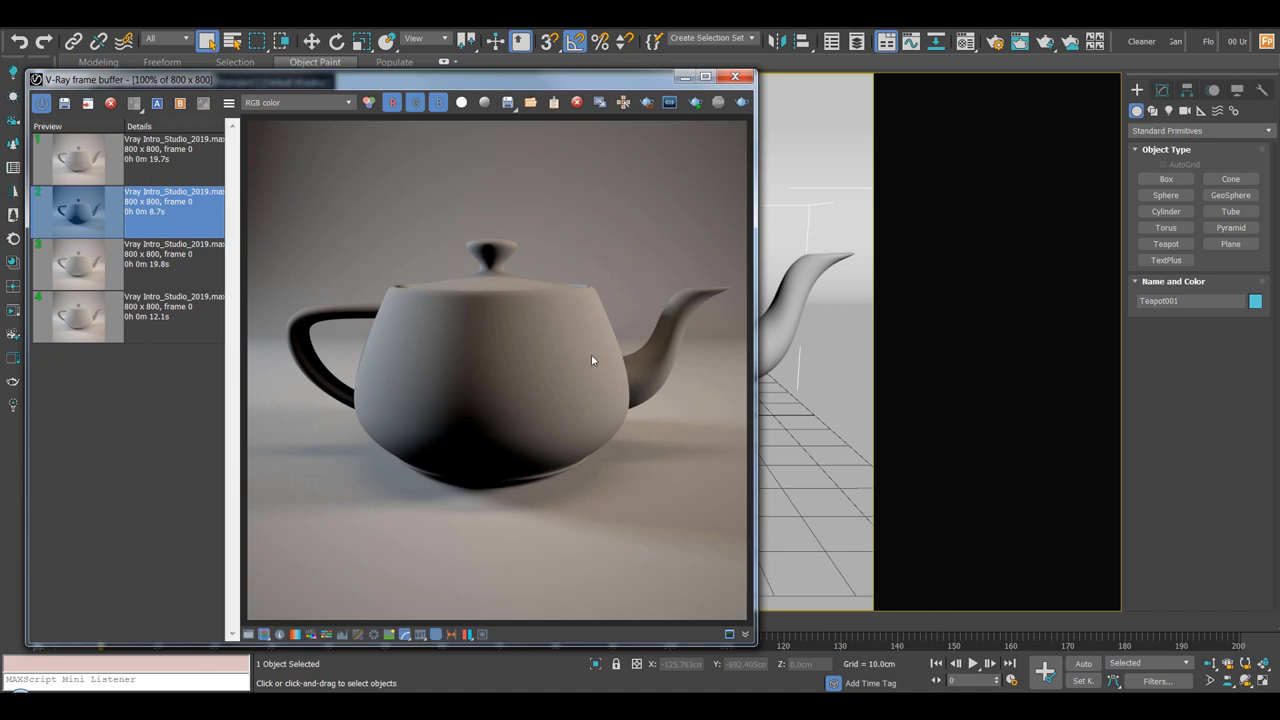
double_click(175, 160)
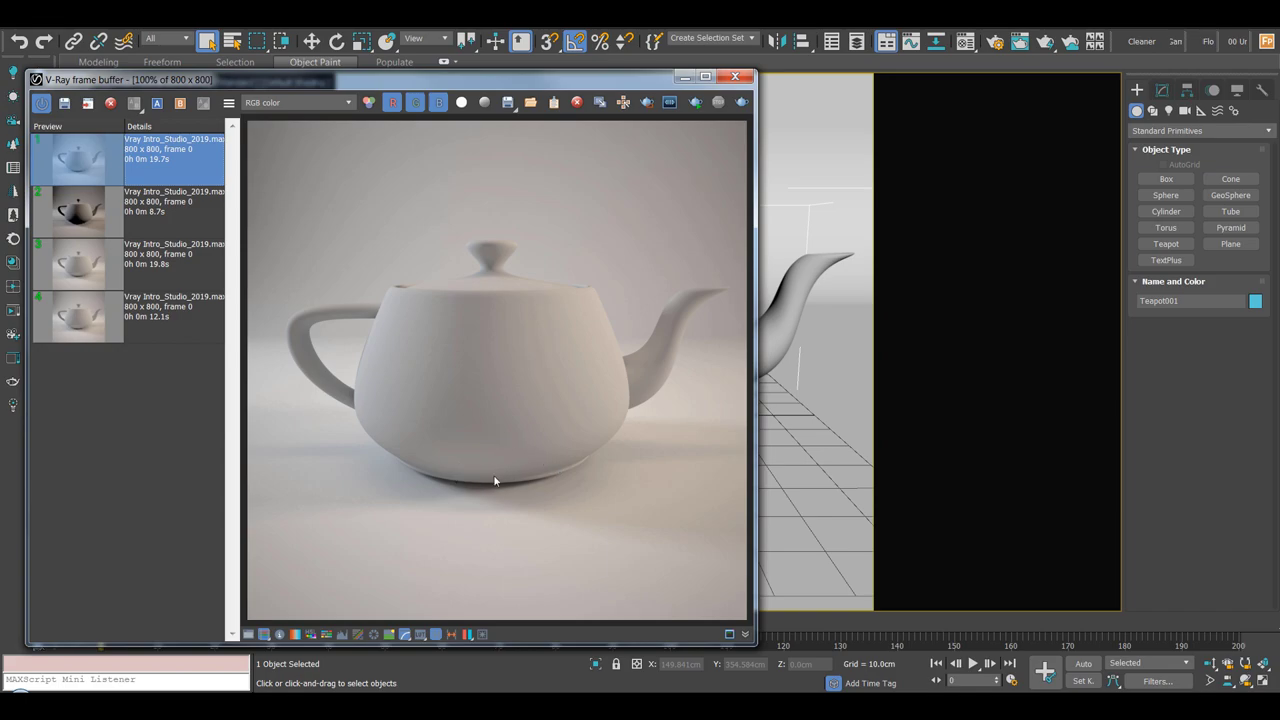
click(198, 203)
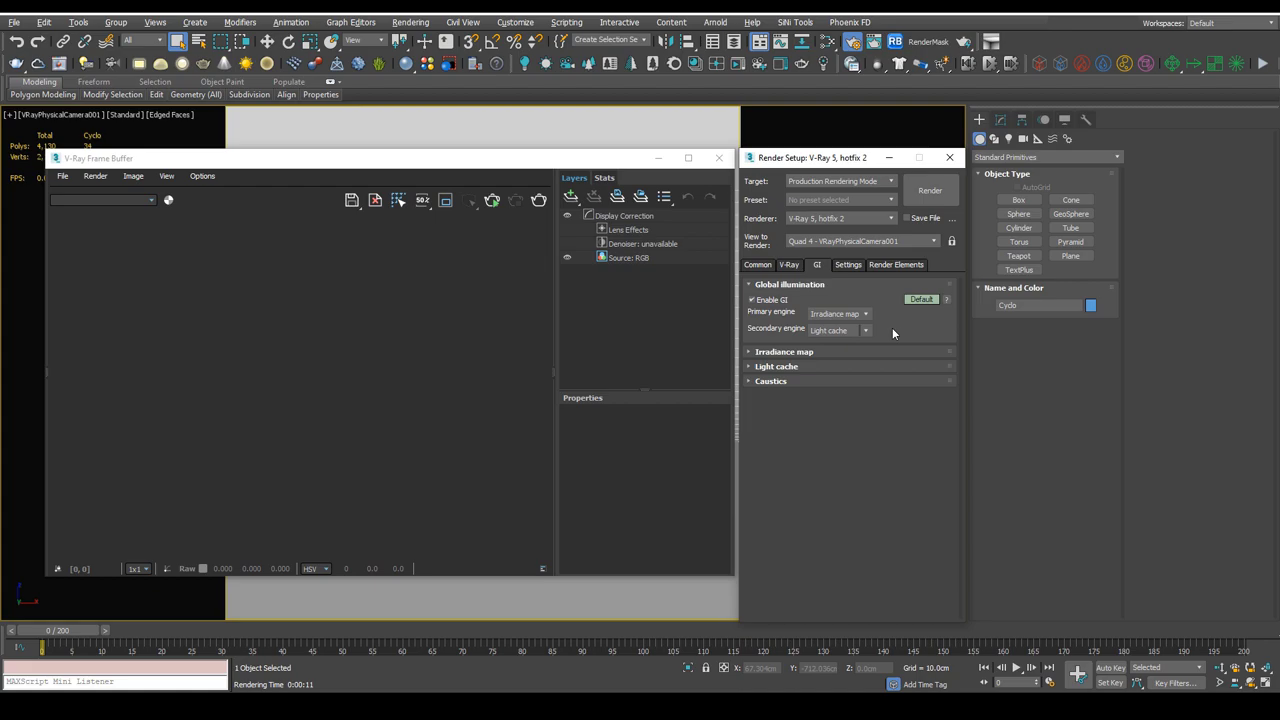
Step: Set the primary GI engine to Brute force, and reset the render settings by switching to ART Renderer and back to V-Ray 5, hotfix 2
click(866, 314)
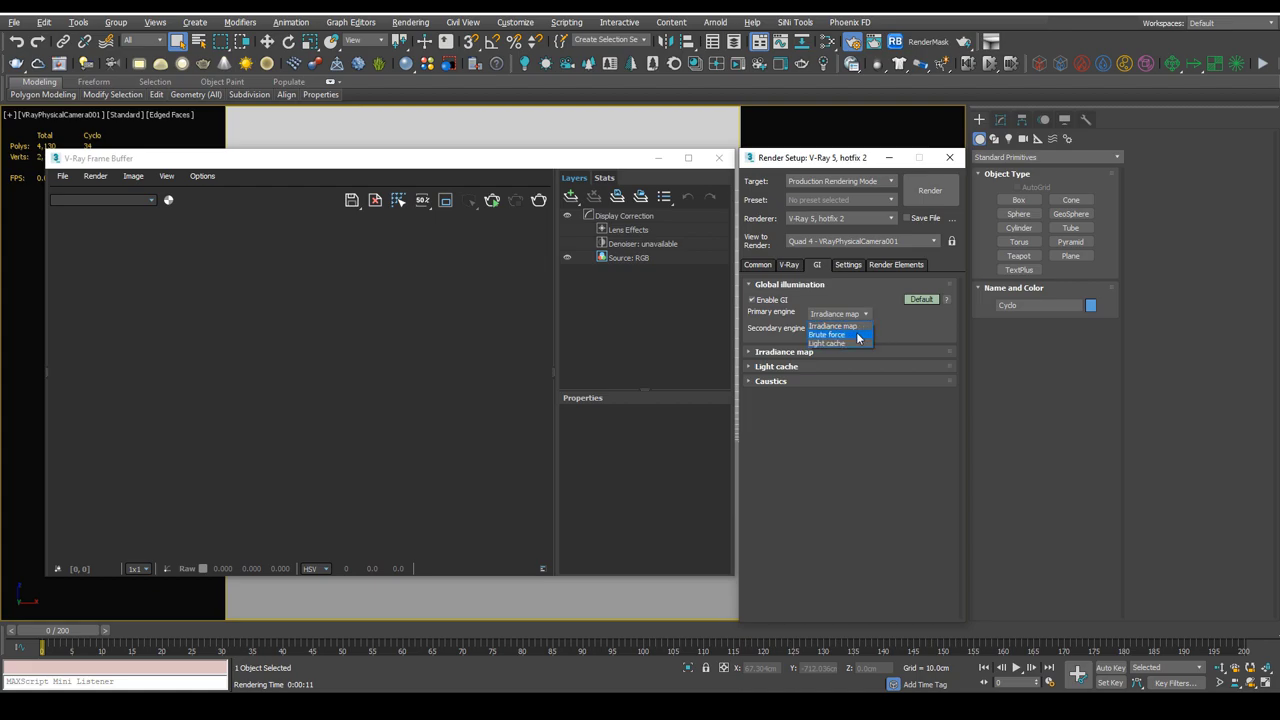
click(858, 336)
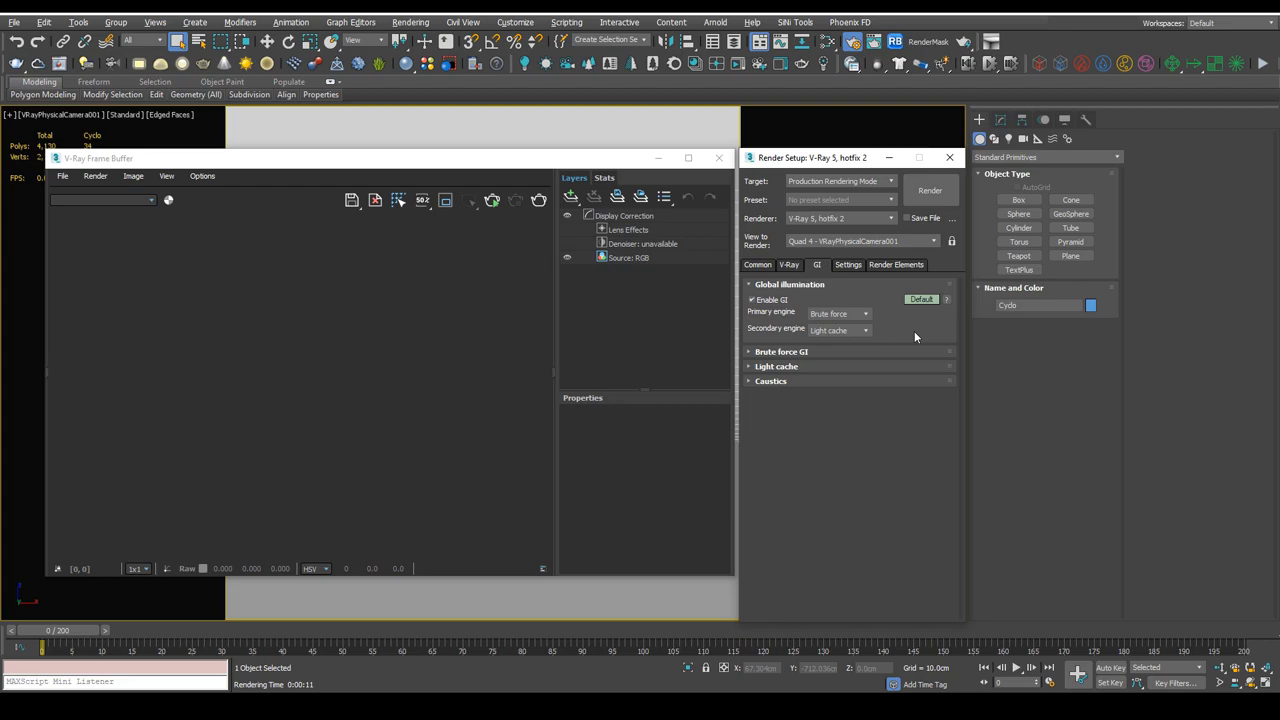
click(868, 218)
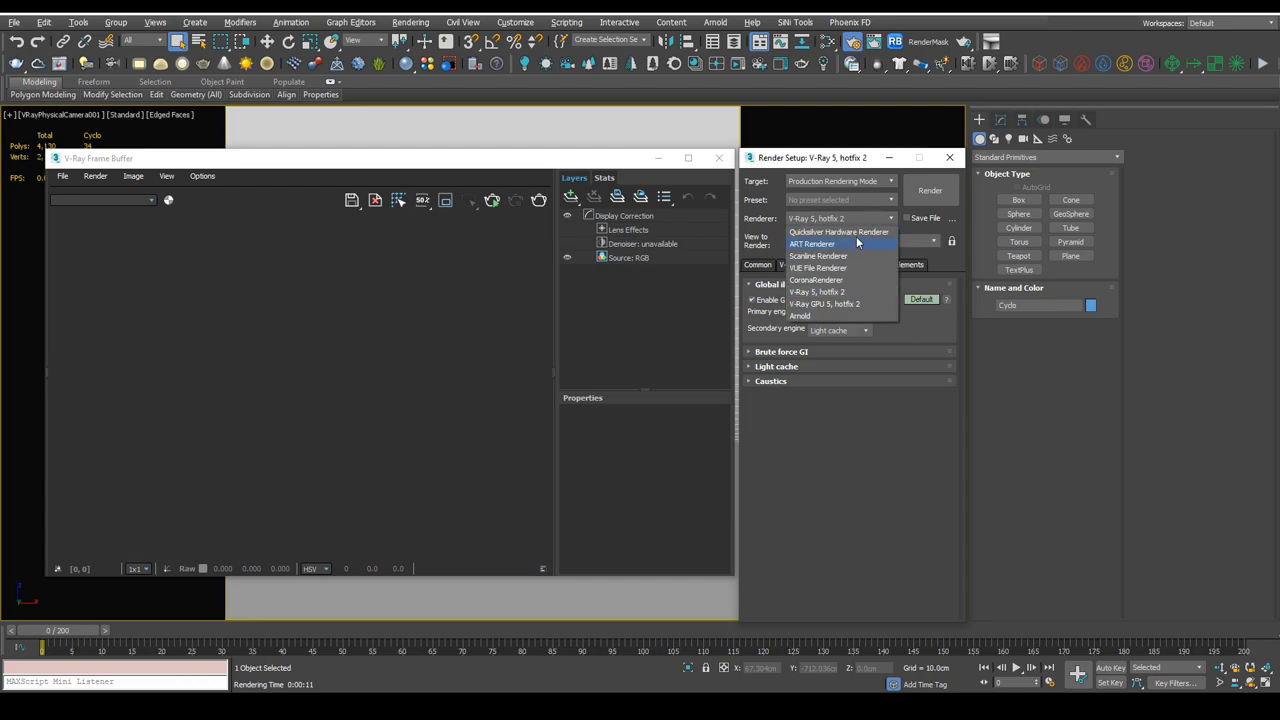
click(849, 245)
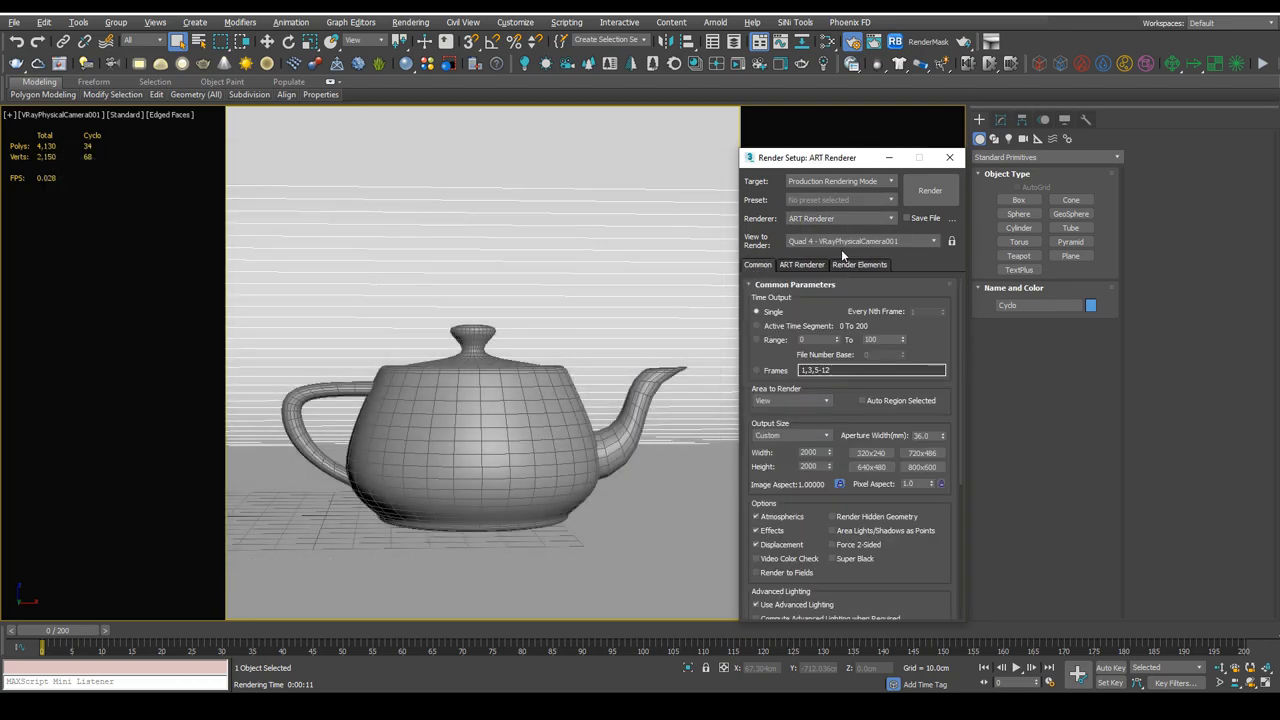
click(870, 217)
click(850, 294)
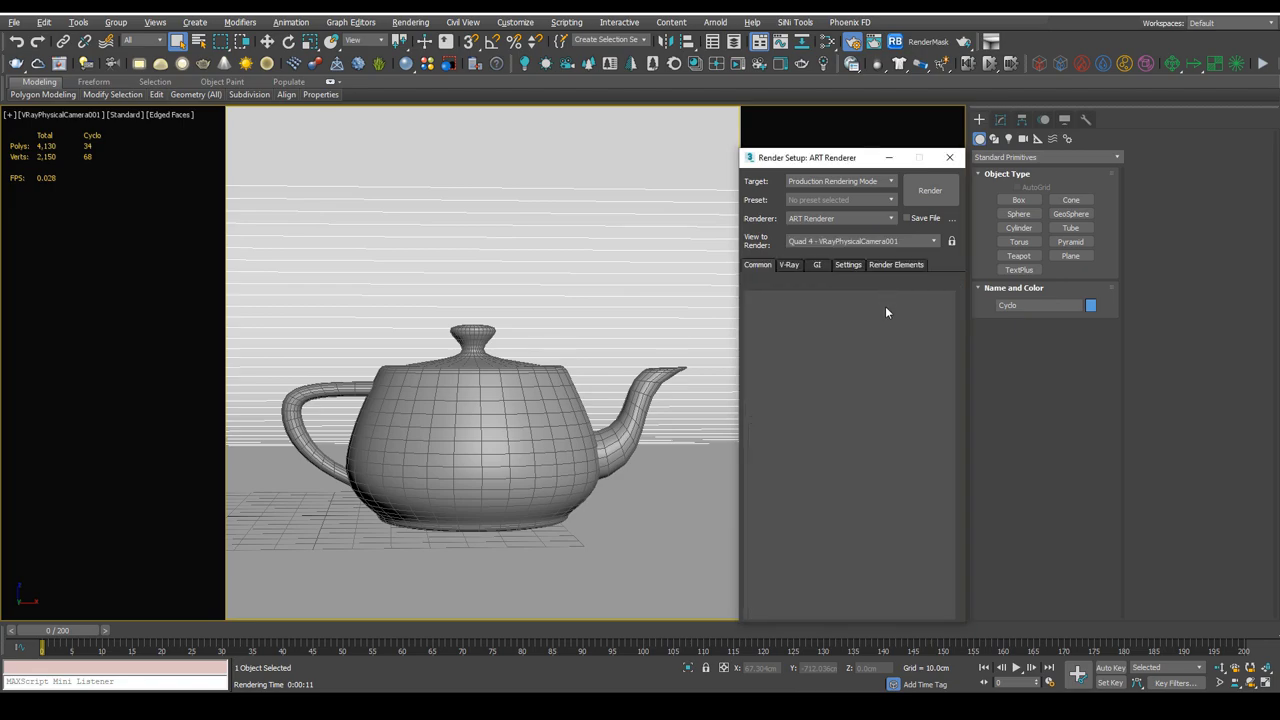
click(816, 265)
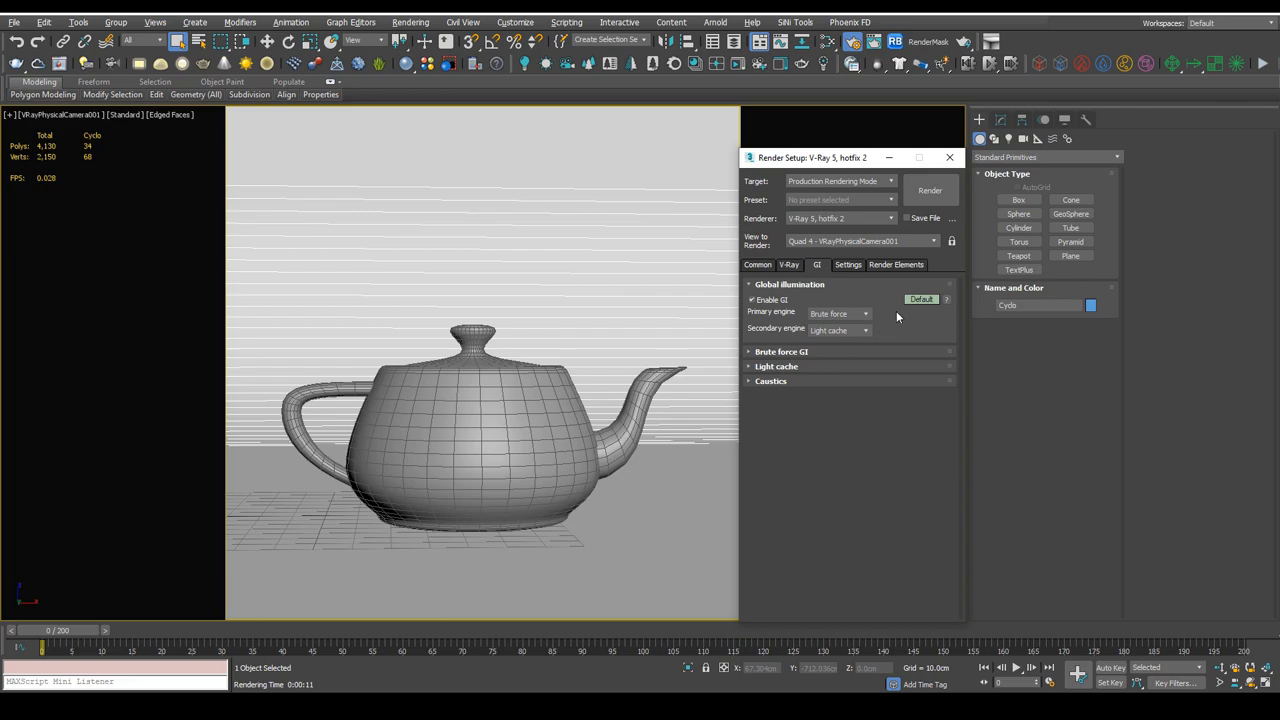
Step: Add a VRayLightMix render element to the render setup
click(894, 265)
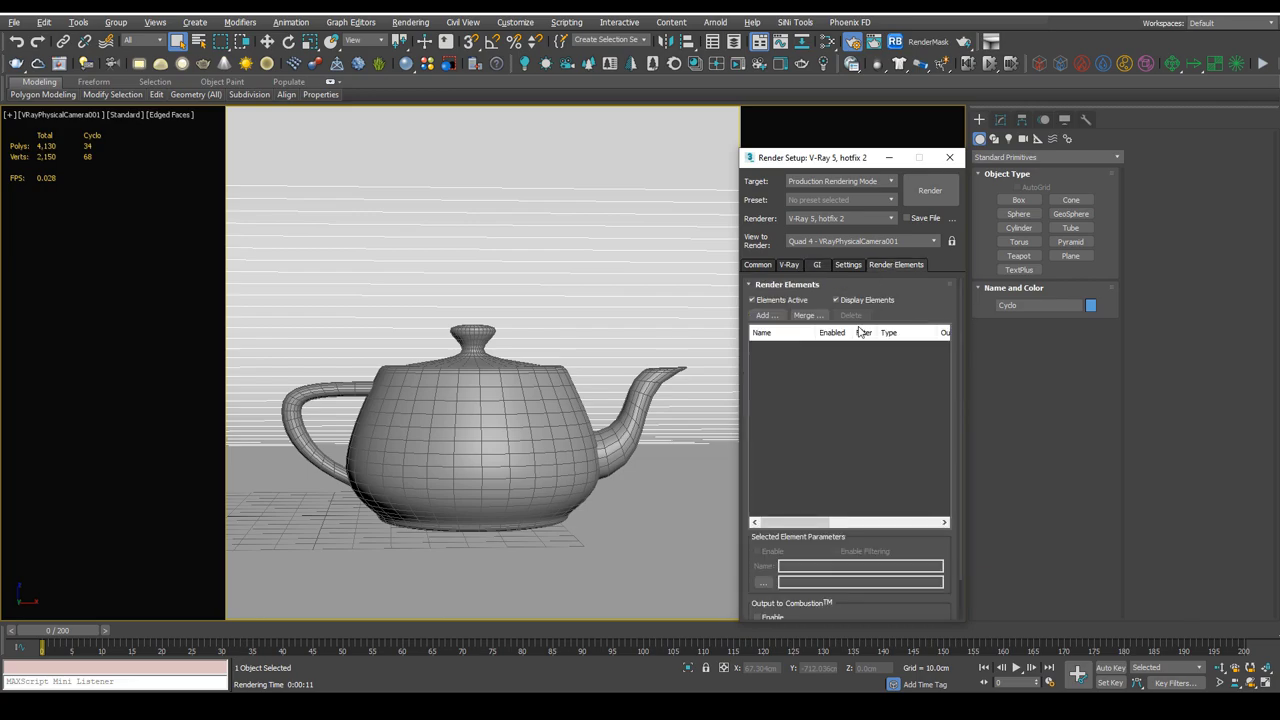
click(763, 315)
scroll(771, 424, down, 4)
click(784, 335)
click(882, 506)
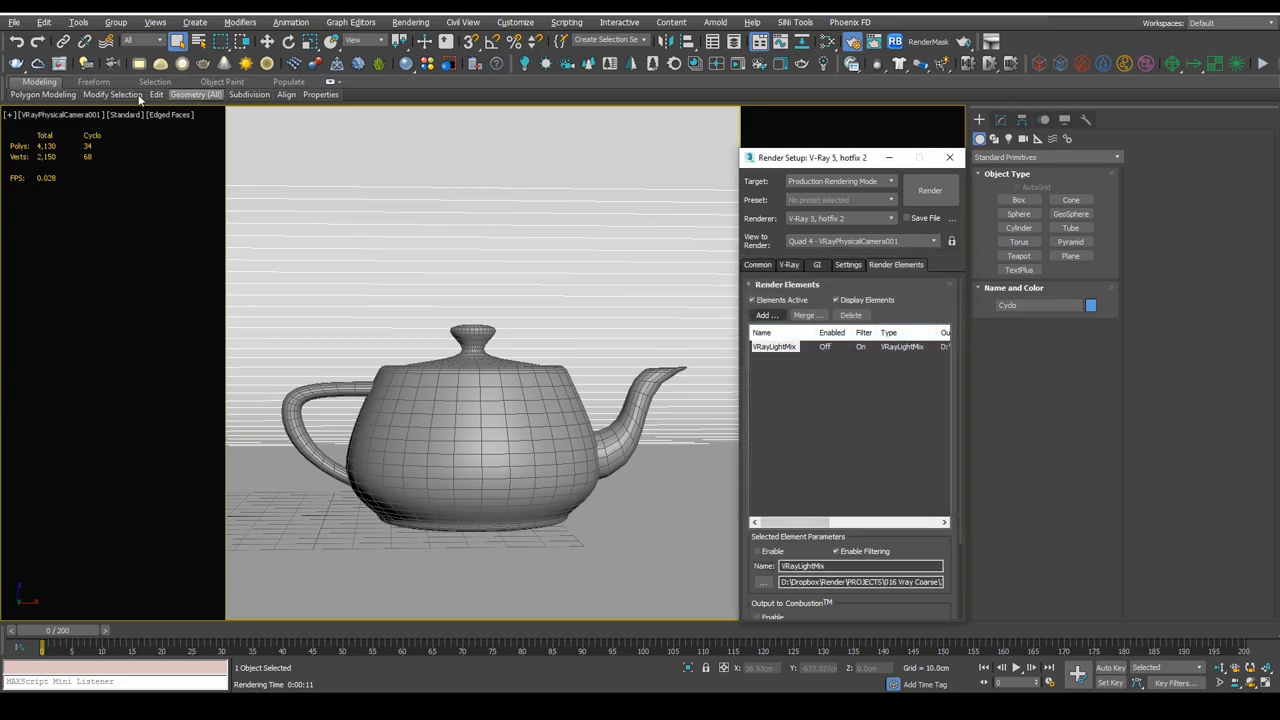
Step: Open the frame buffer with an interactive render of the teapot and display the LightMix source's light controls
click(43, 64)
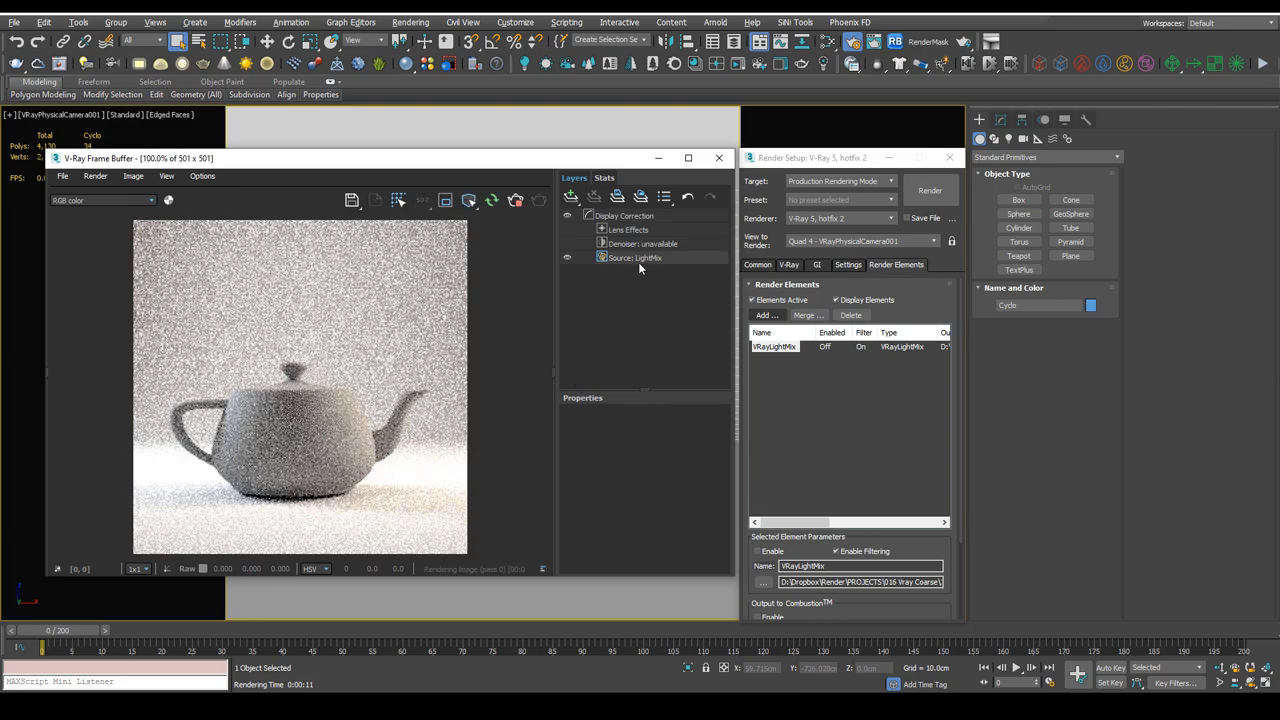
click(638, 260)
scroll(614, 477, down, 1)
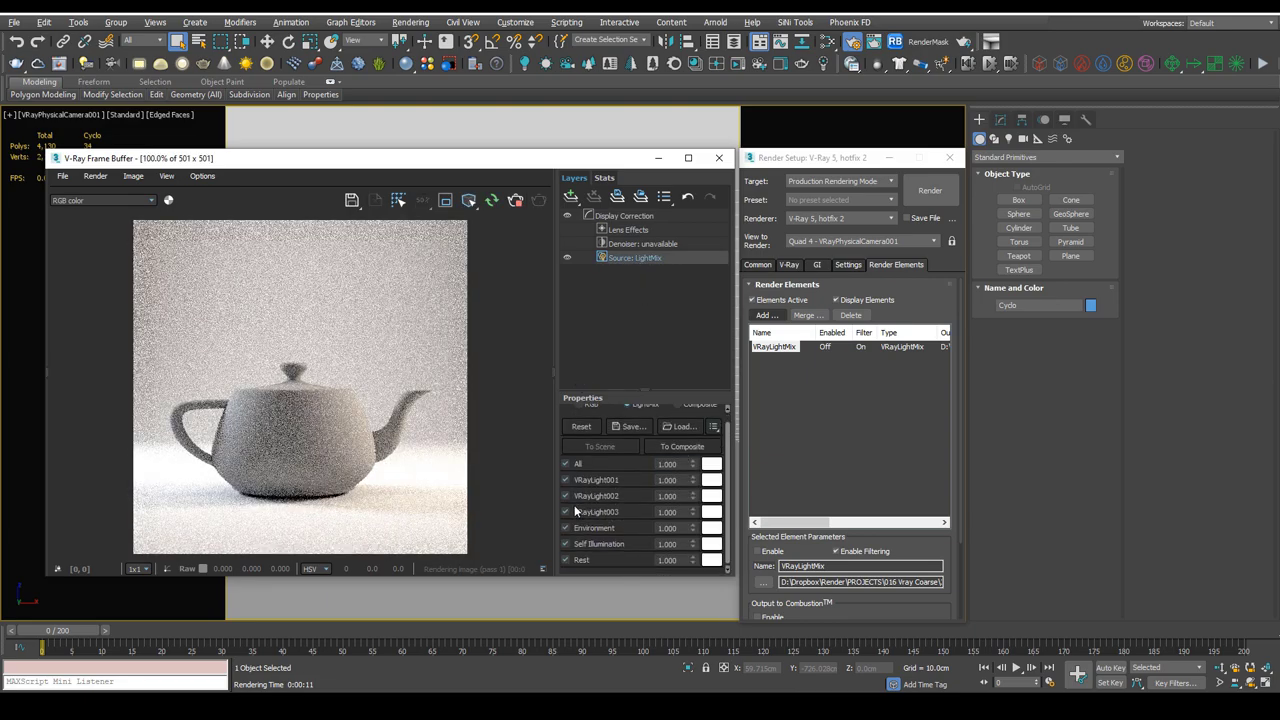
Step: Toggle VRayLight003 off and on repeatedly in the light mix, and stop the render
click(566, 512)
click(566, 511)
click(566, 511)
click(566, 511)
click(566, 511)
click(566, 512)
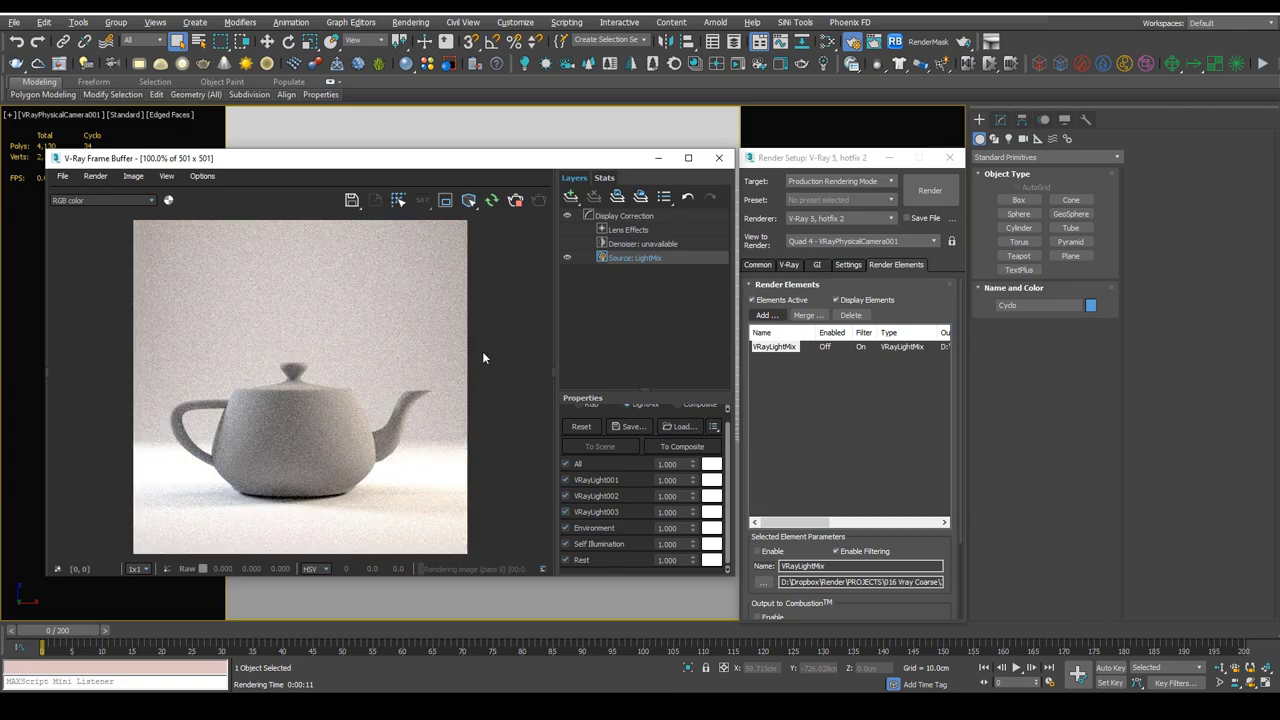
click(516, 200)
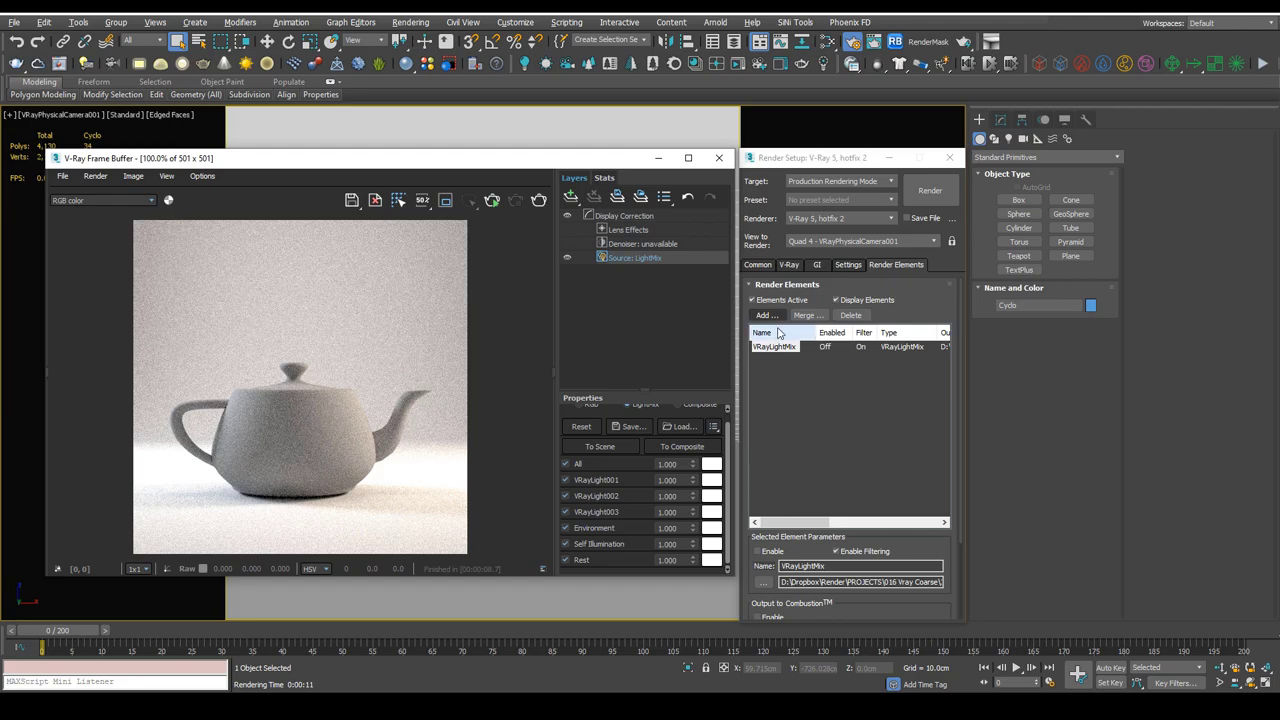
Step: Try Irradiance map as the primary GI engine in a new interactive render with the LightMix source, and stop the render
click(817, 264)
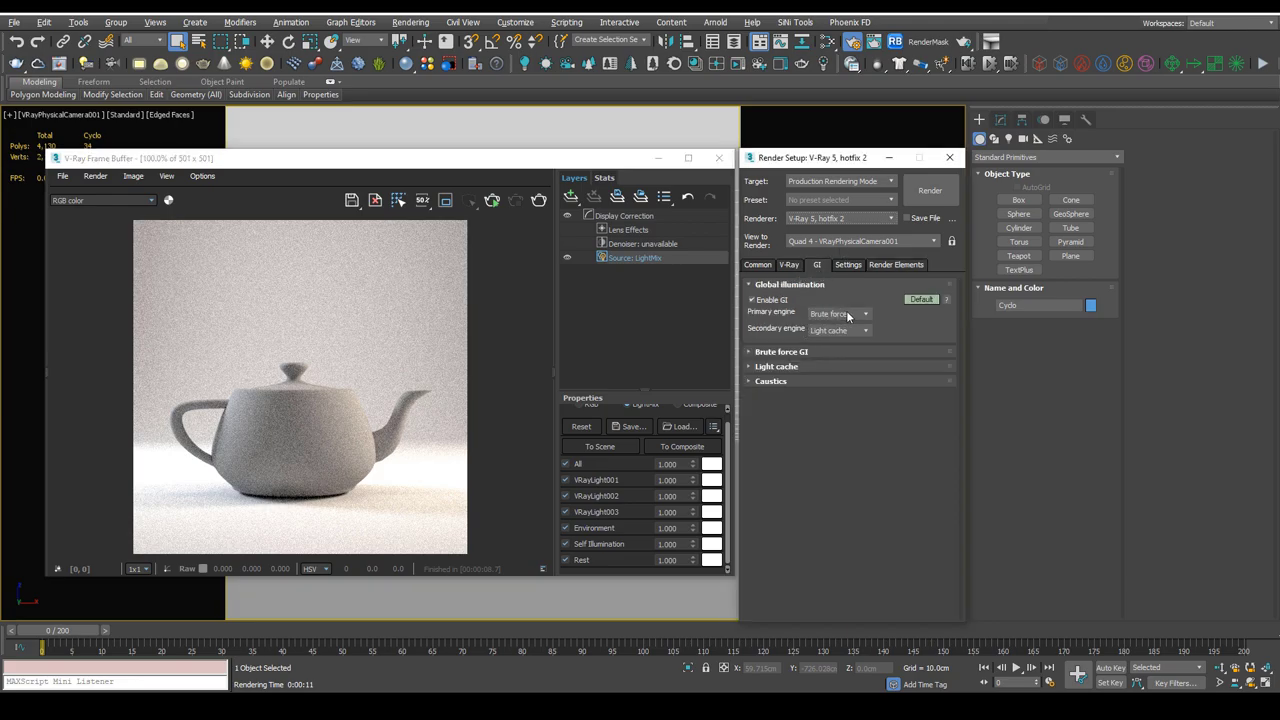
click(850, 316)
click(850, 327)
click(498, 205)
click(498, 205)
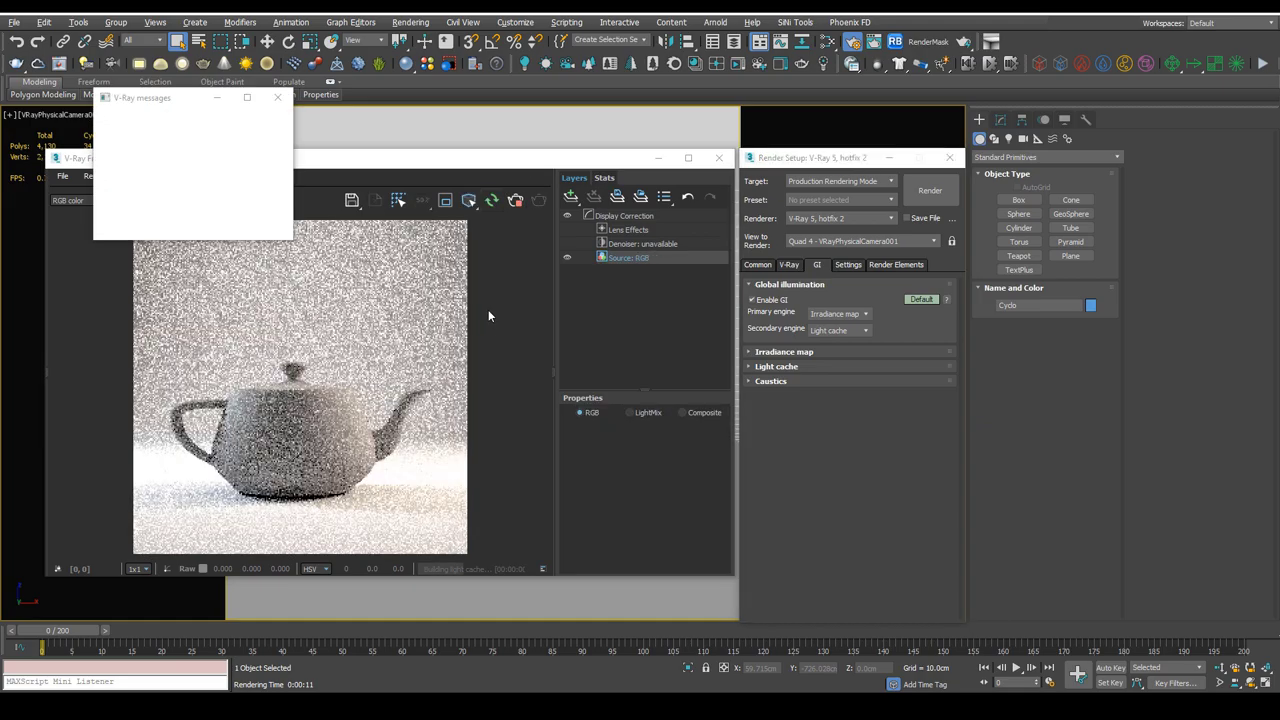
click(641, 414)
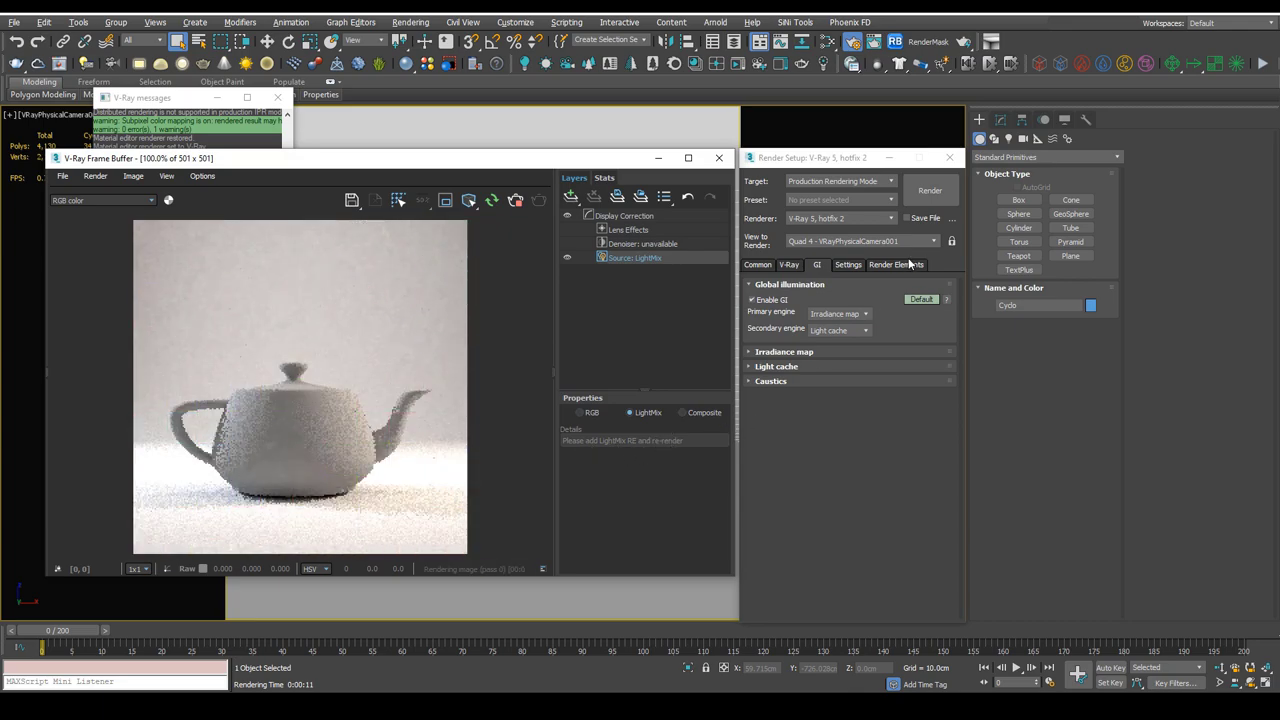
click(515, 201)
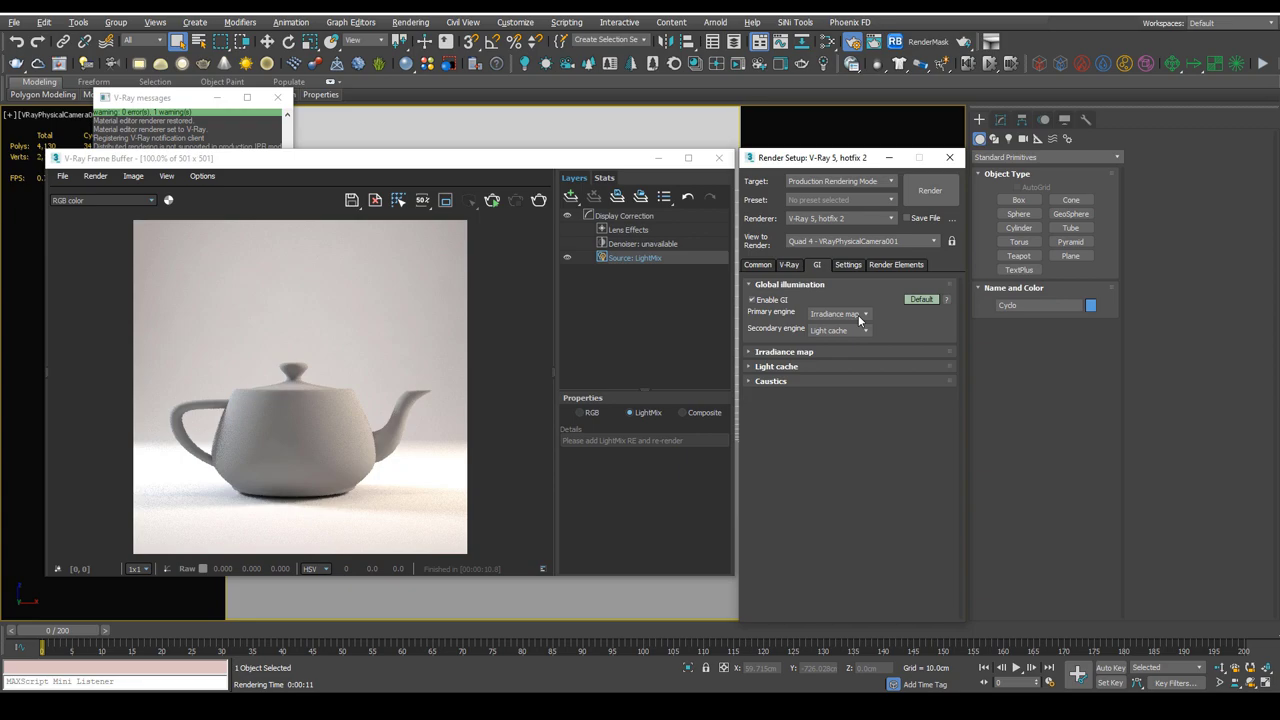
Step: Set the primary GI engine back to Brute force, expand the V-Ray Camera settings and restart the interactive render
click(858, 316)
click(848, 333)
click(795, 266)
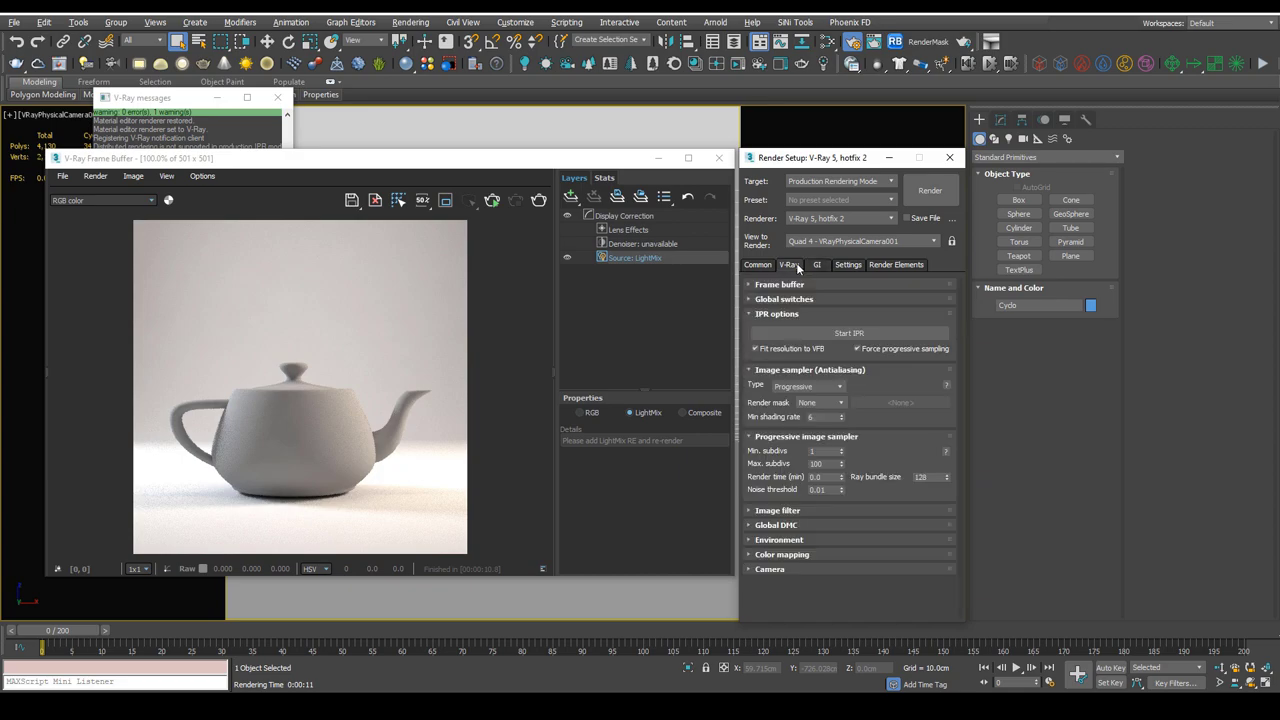
click(787, 570)
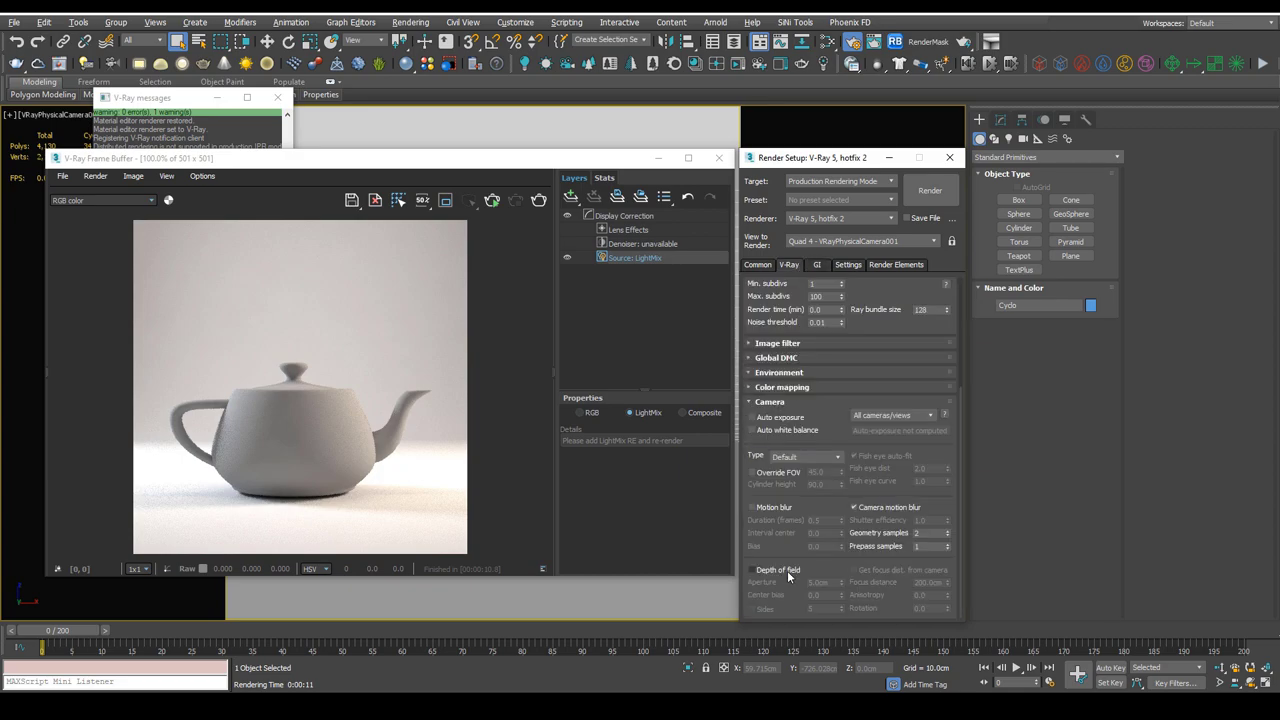
click(491, 200)
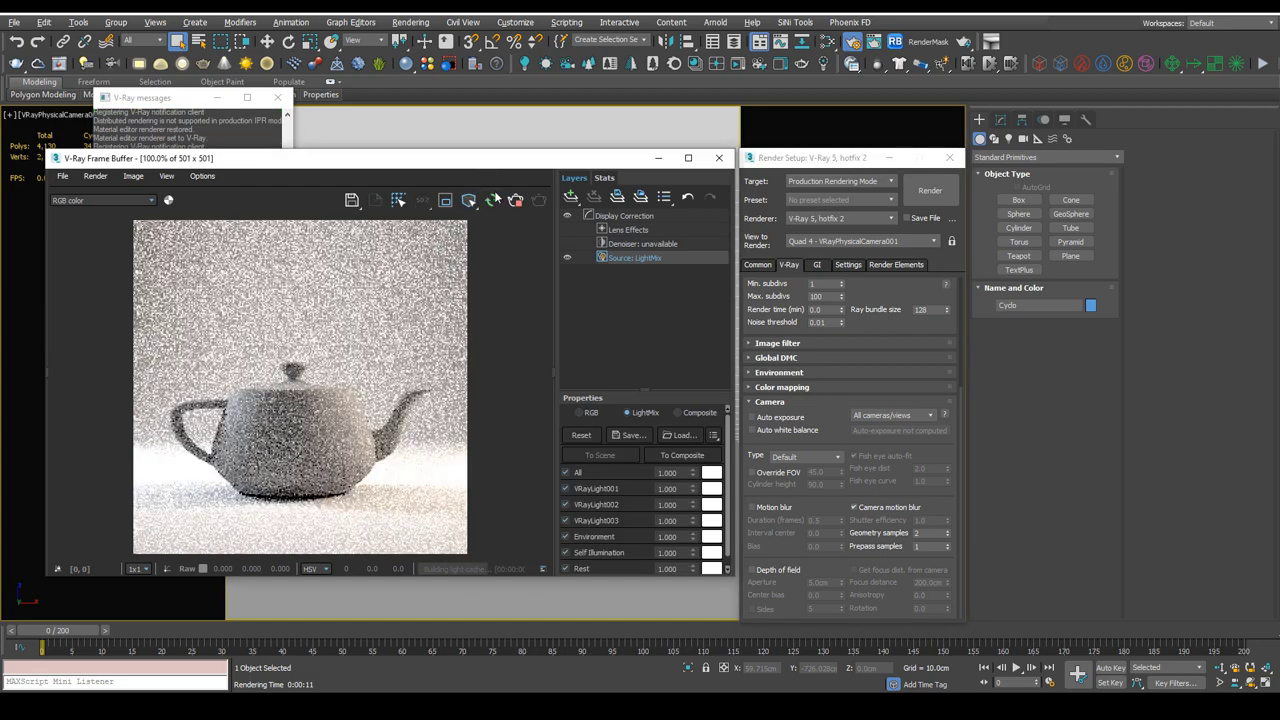
Step: Try the camera's Auto exposure and Auto white balance options, and turn both off again
click(782, 417)
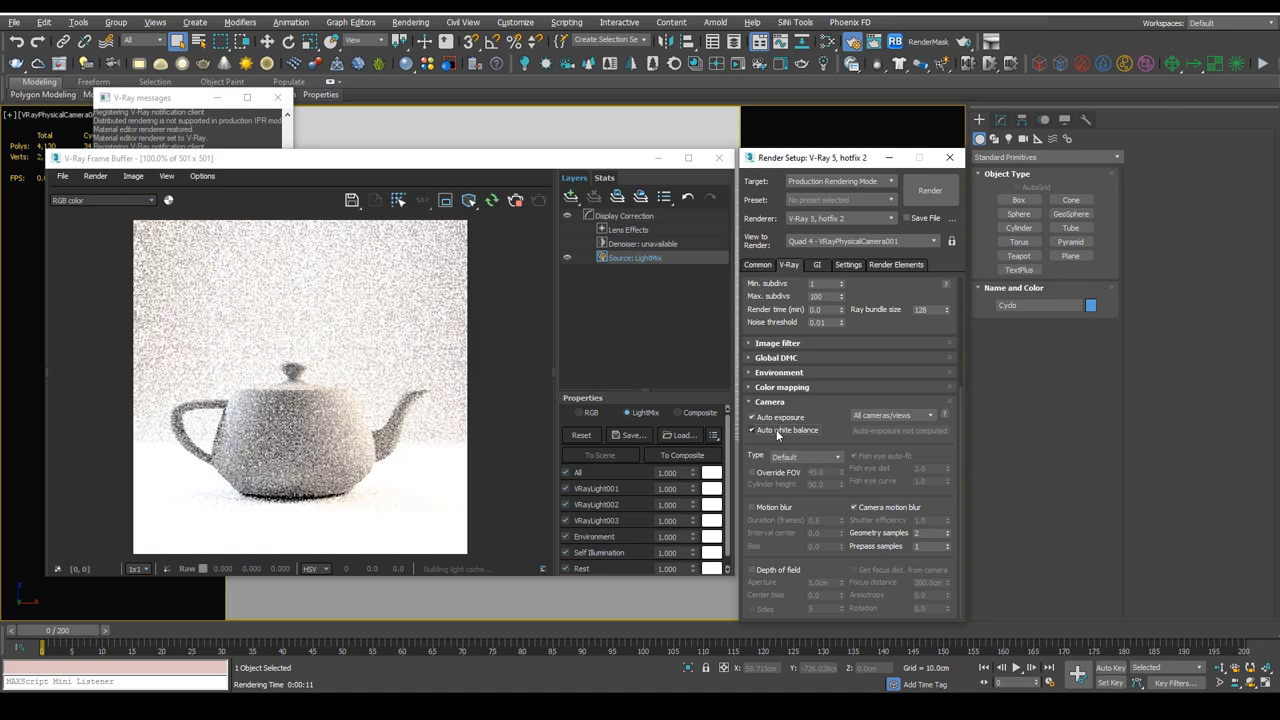
click(776, 429)
click(776, 430)
click(776, 417)
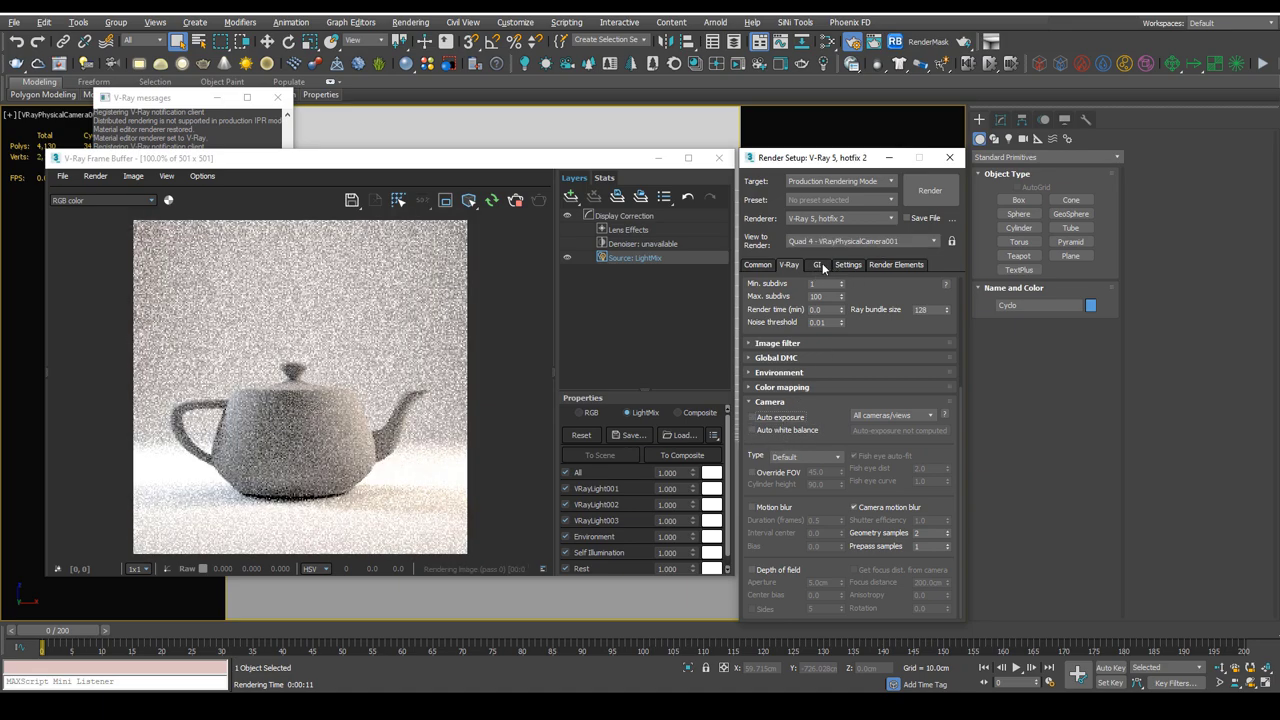
Step: Set the secondary GI engine to Brute force and check the availability of the camera's auto exposure and white balance options
click(817, 265)
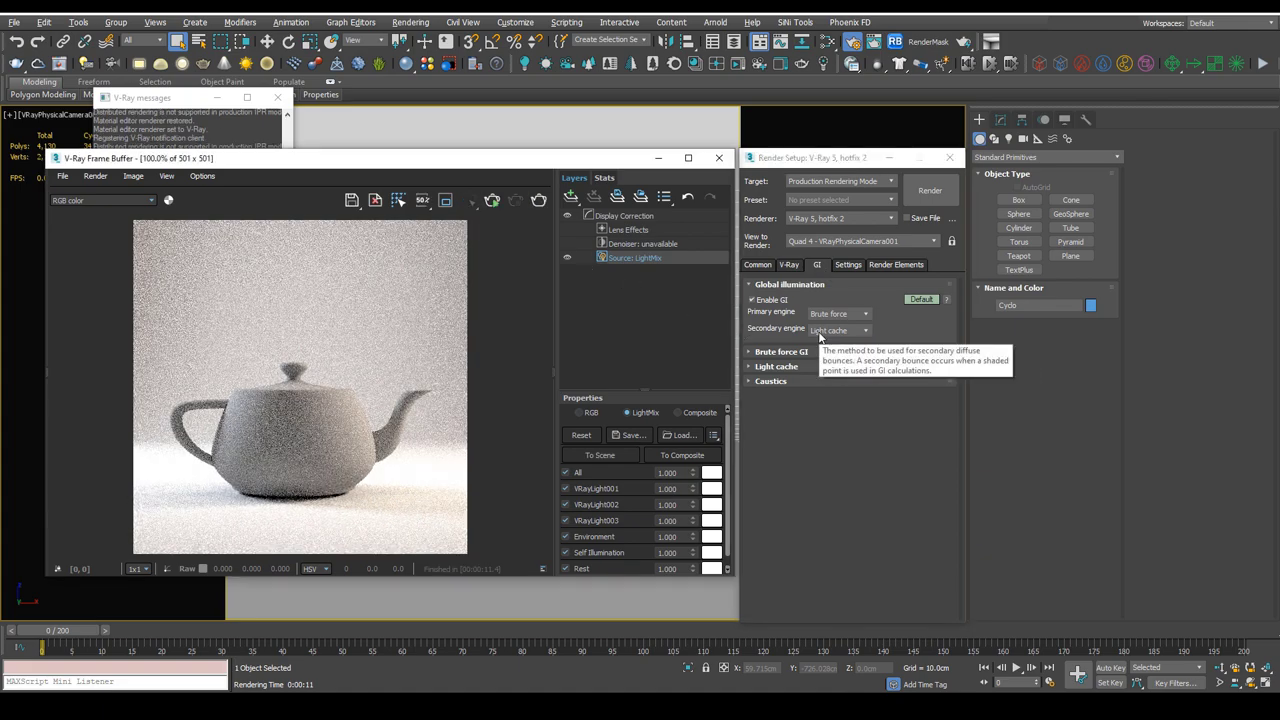
click(842, 343)
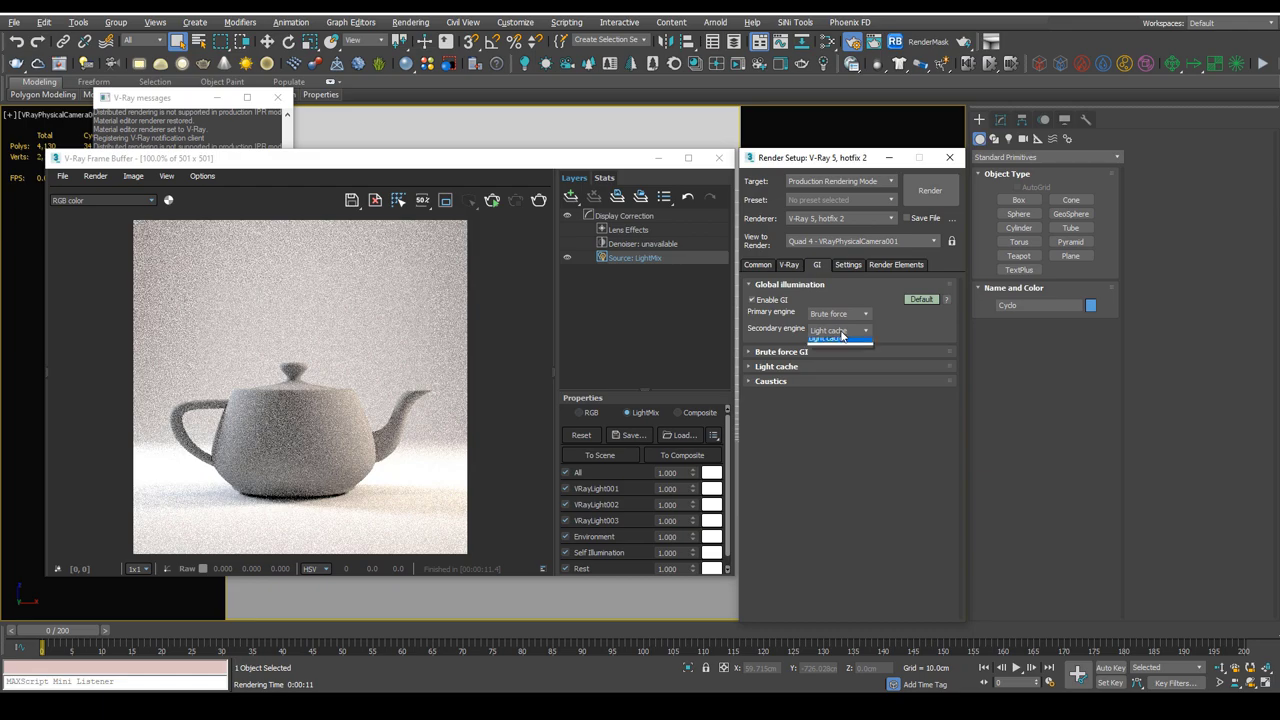
click(835, 353)
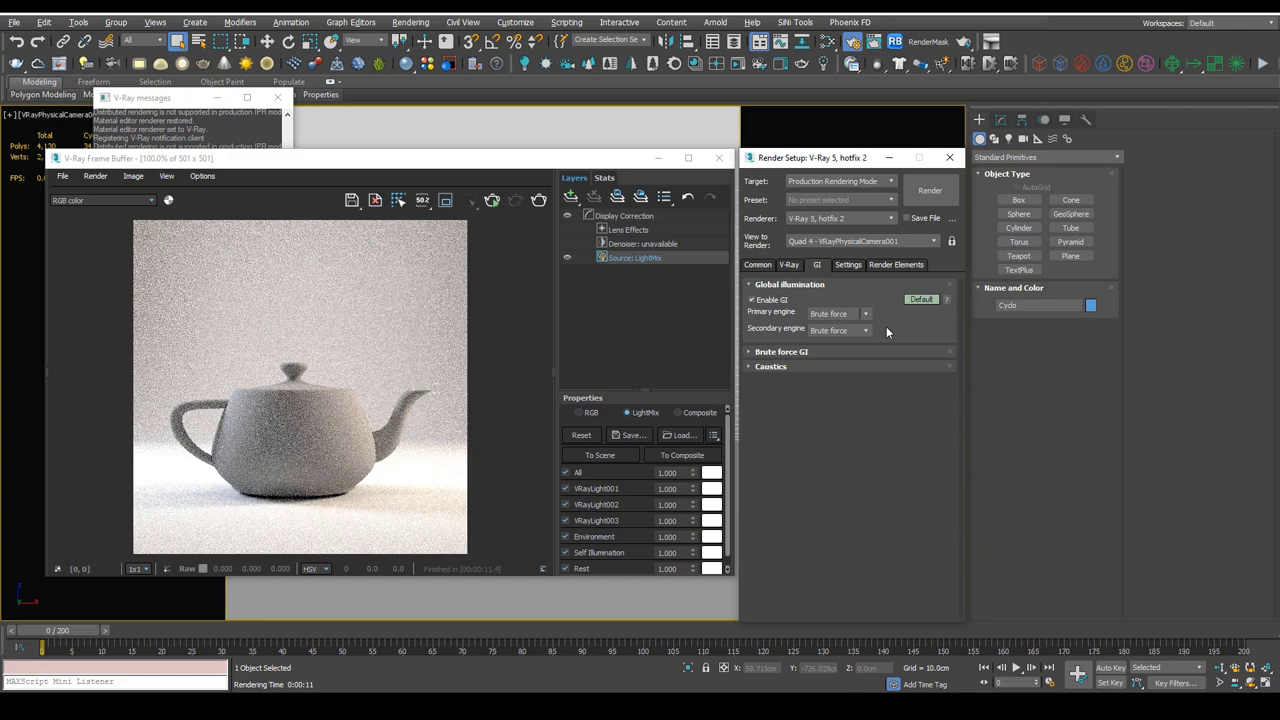
click(790, 264)
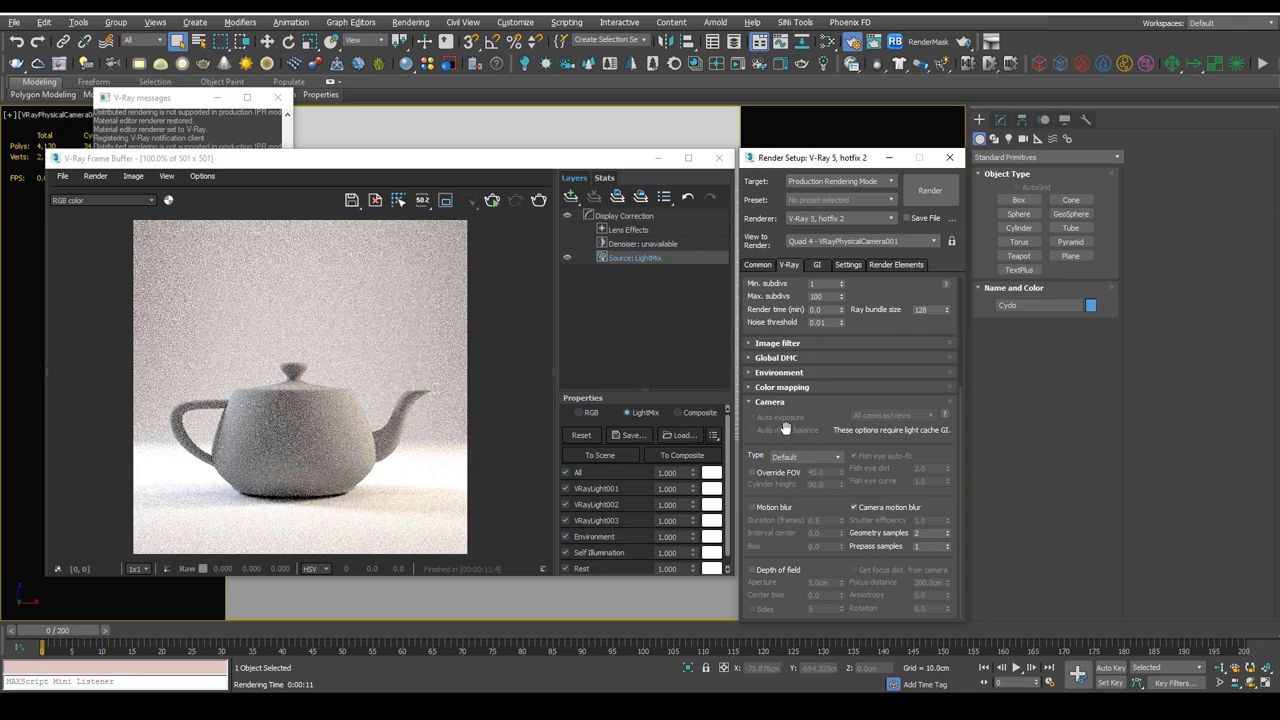
Step: Set the secondary GI engine back to Light cache
click(817, 266)
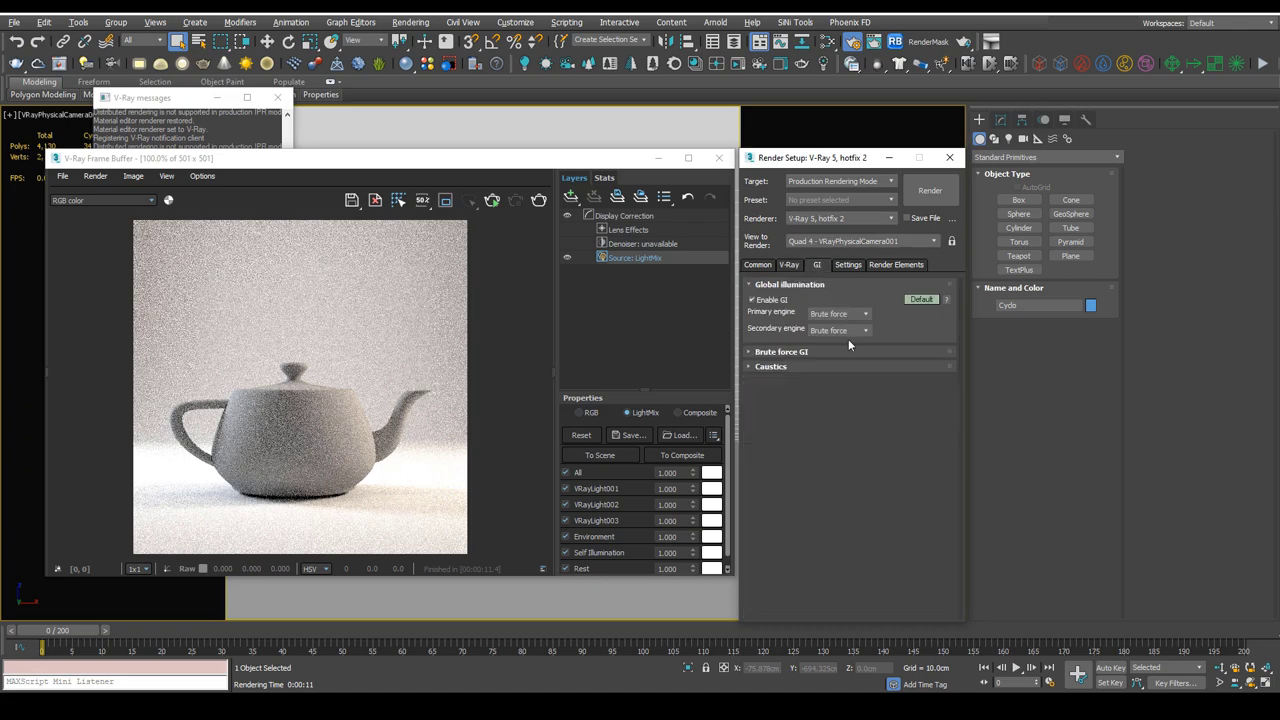
click(847, 331)
click(857, 359)
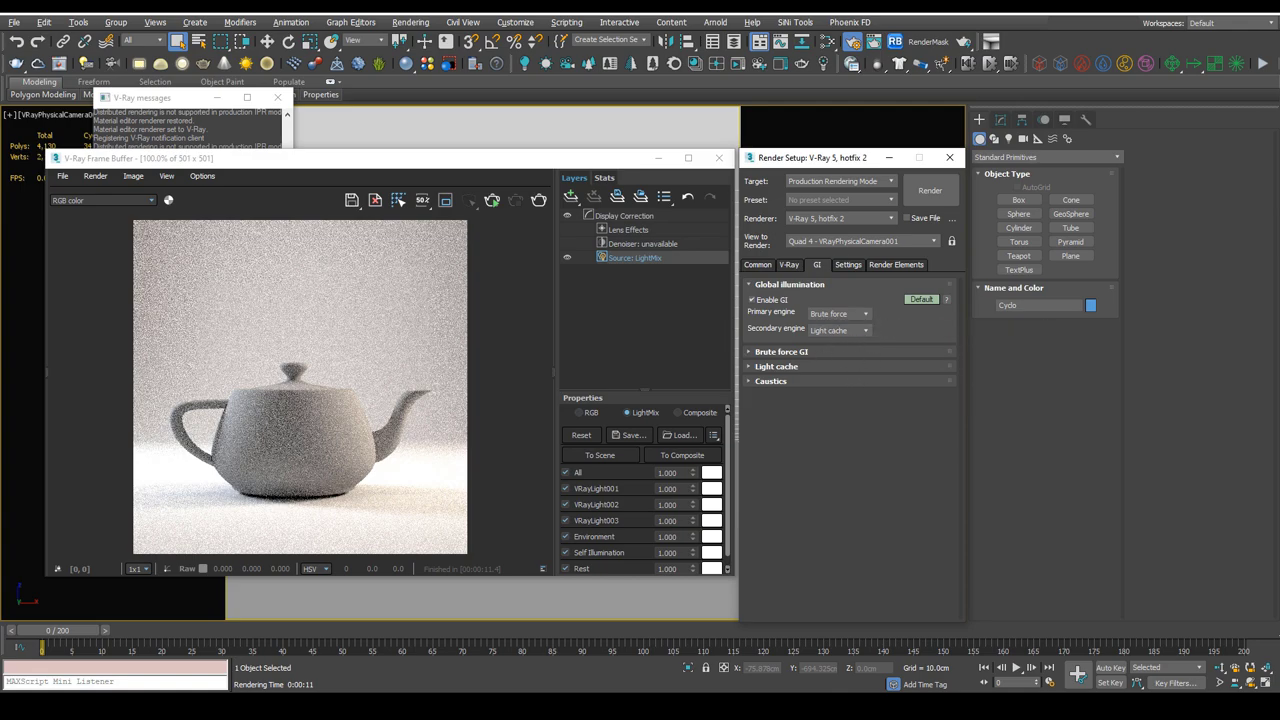
Step: Start an interactive render with VRayLight001 selected and set that light's LightMix intensity to 2
click(596, 488)
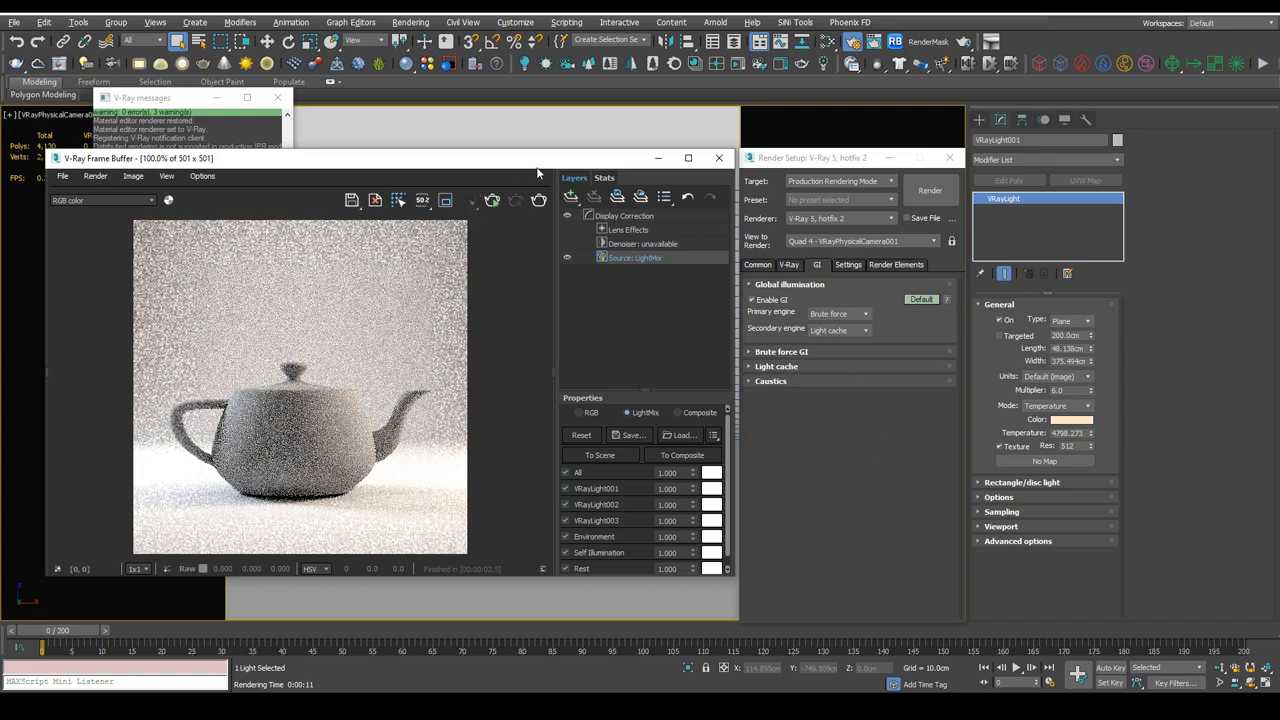
click(493, 203)
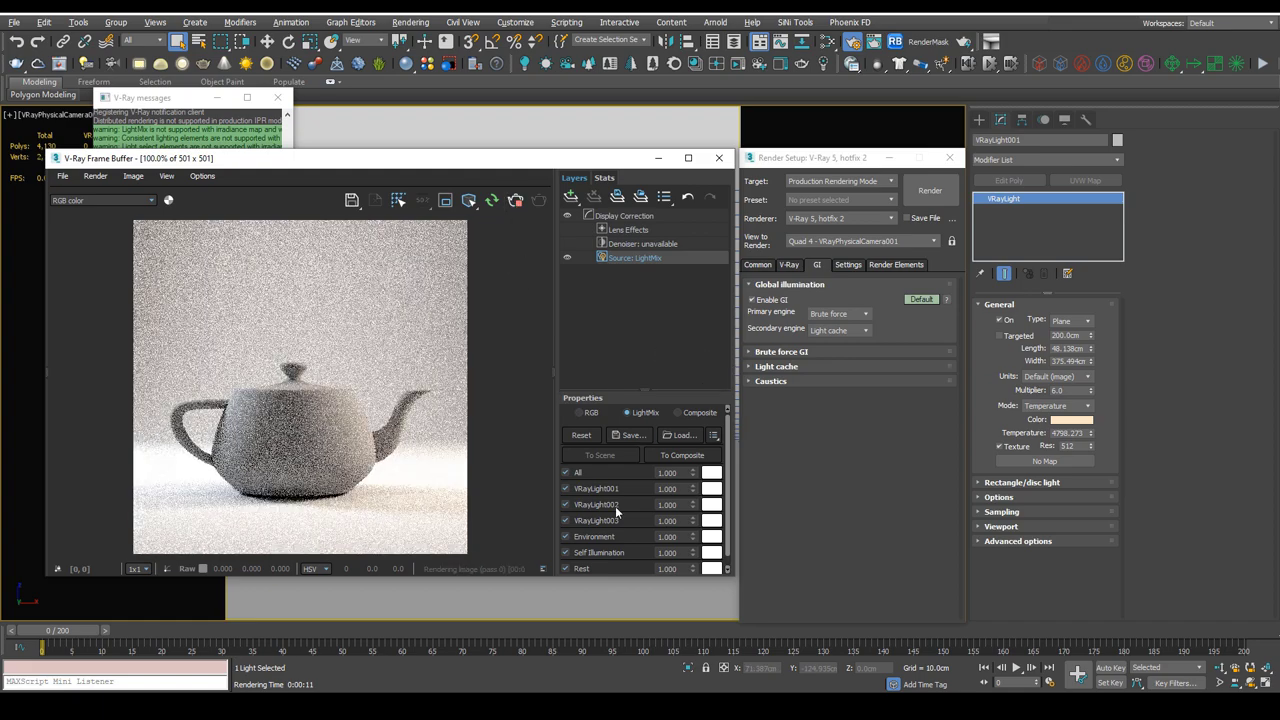
click(667, 488)
double_click(667, 488)
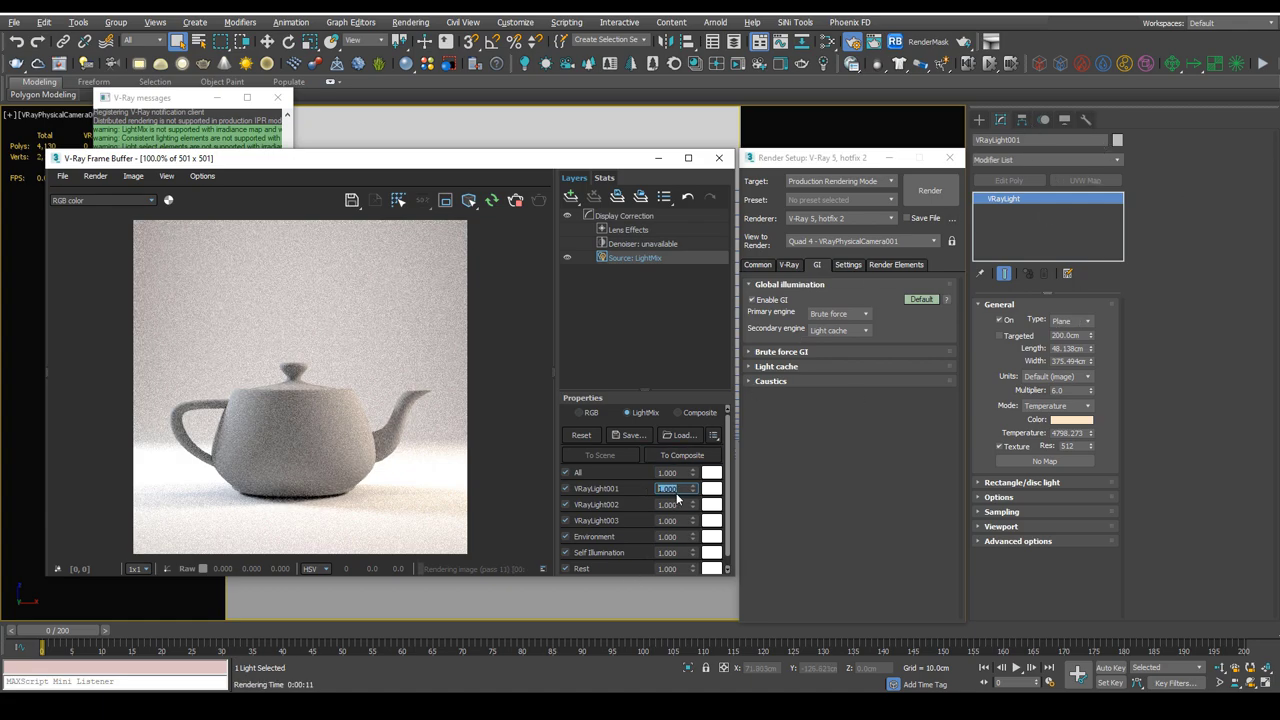
click(639, 501)
drag(674, 488, 658, 488)
text(2)
key(Return)
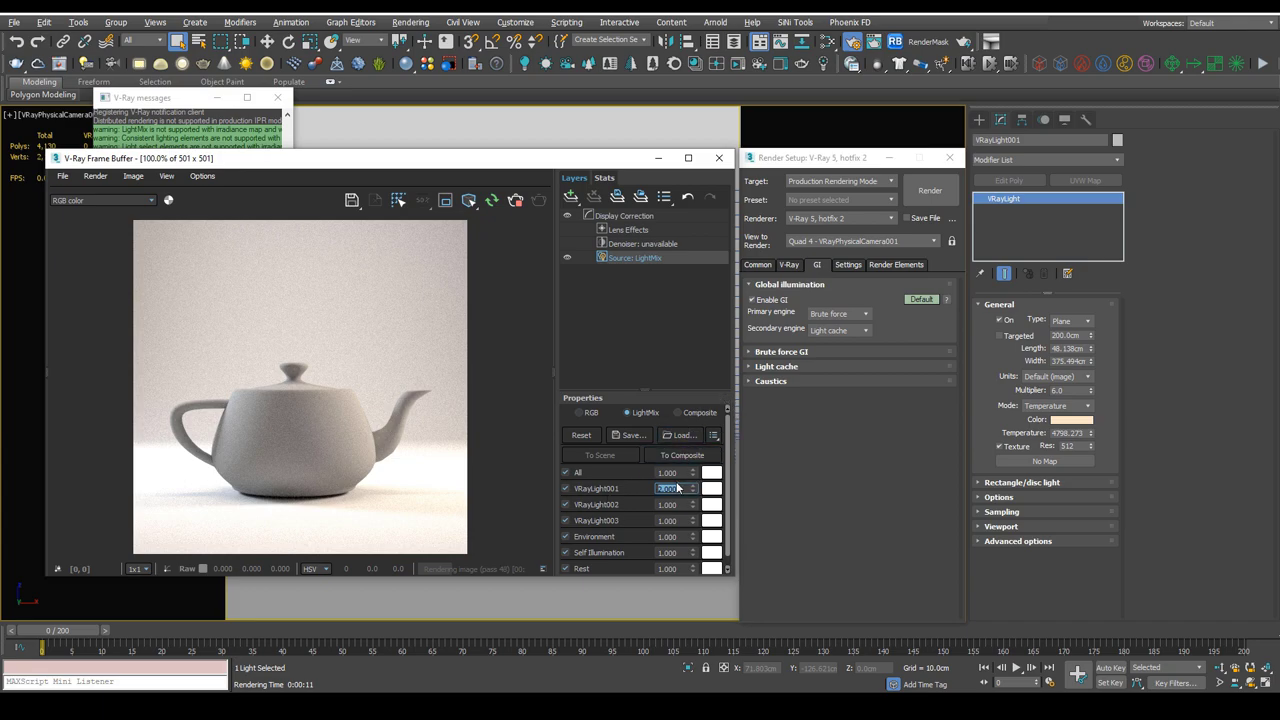
Step: Stop the interactive render and transfer the LightMix settings to the scene lights, checking the multiplier of VRayLight001
click(517, 200)
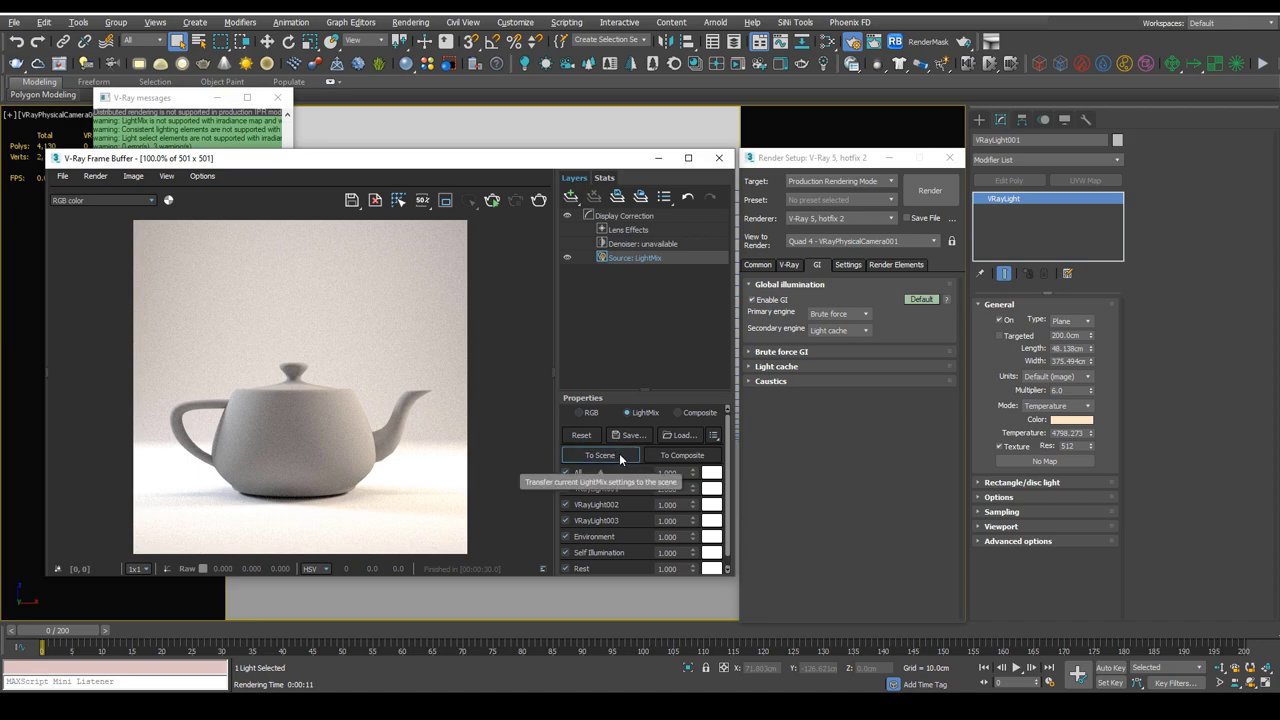
click(620, 457)
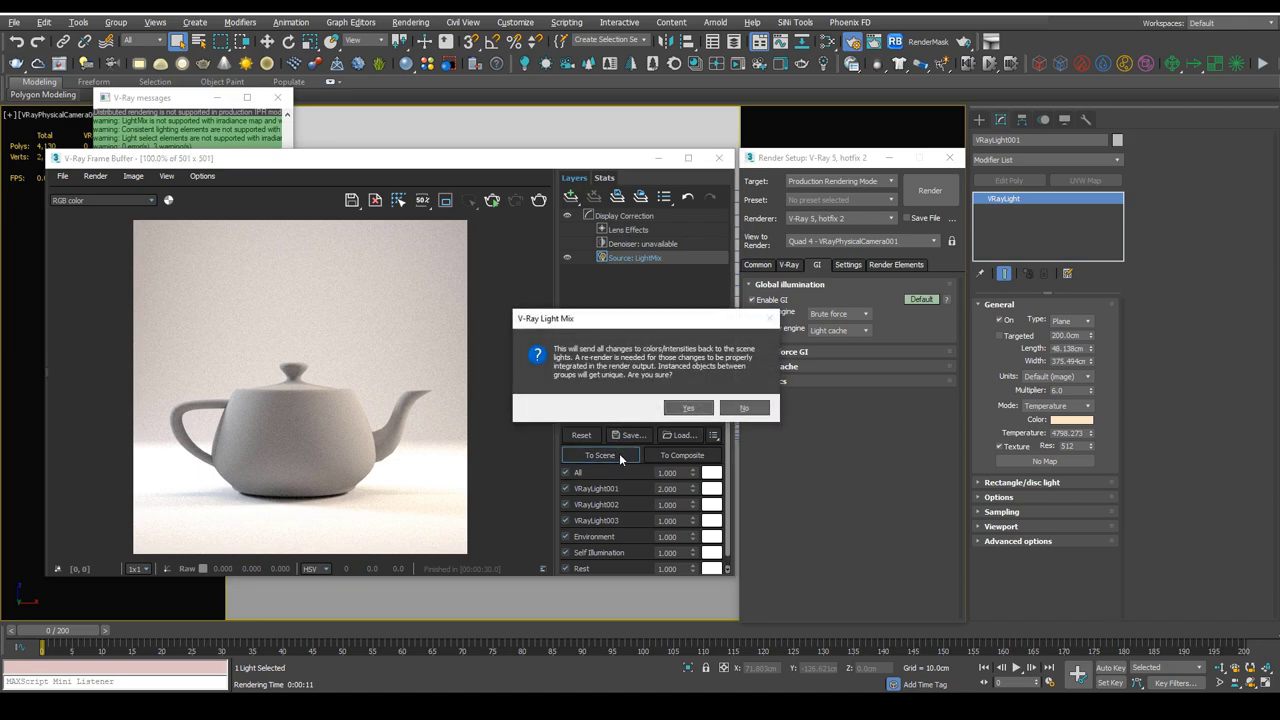
click(689, 408)
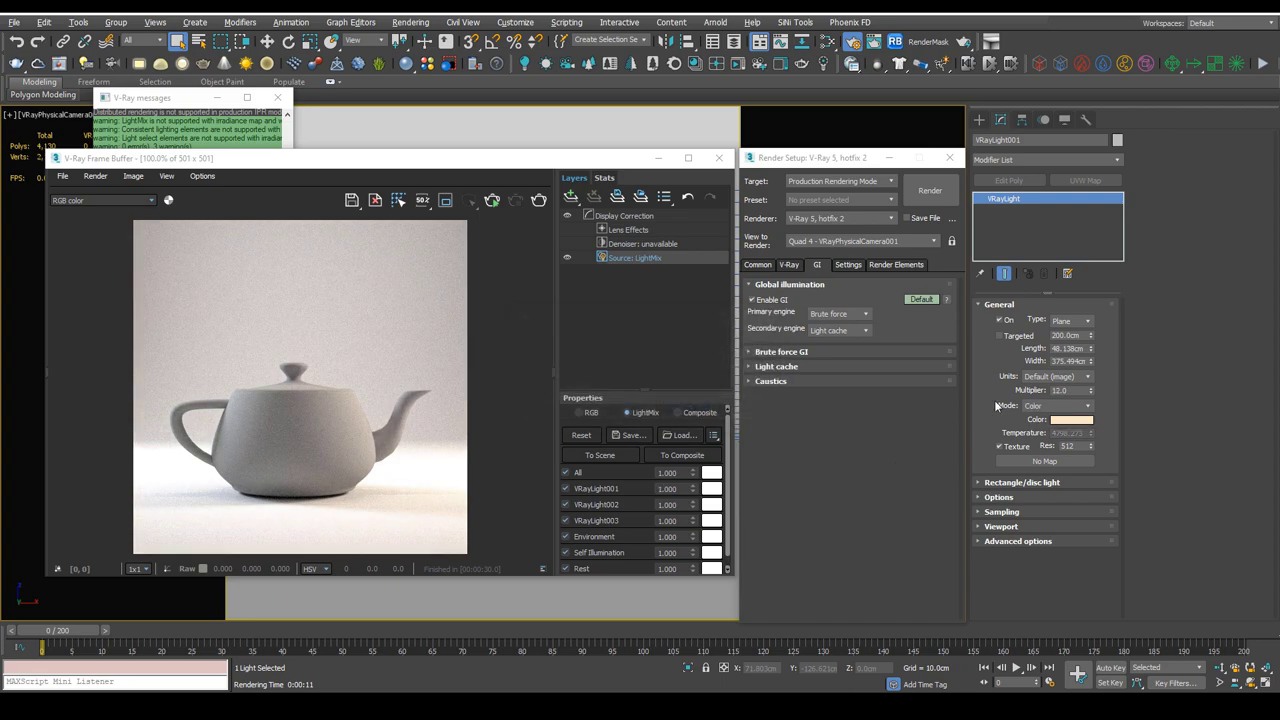
double_click(1068, 391)
Step: Set the primary GI engine to Irradiance map and run an interactive test render, stopping it once the image is clean
click(843, 311)
click(843, 313)
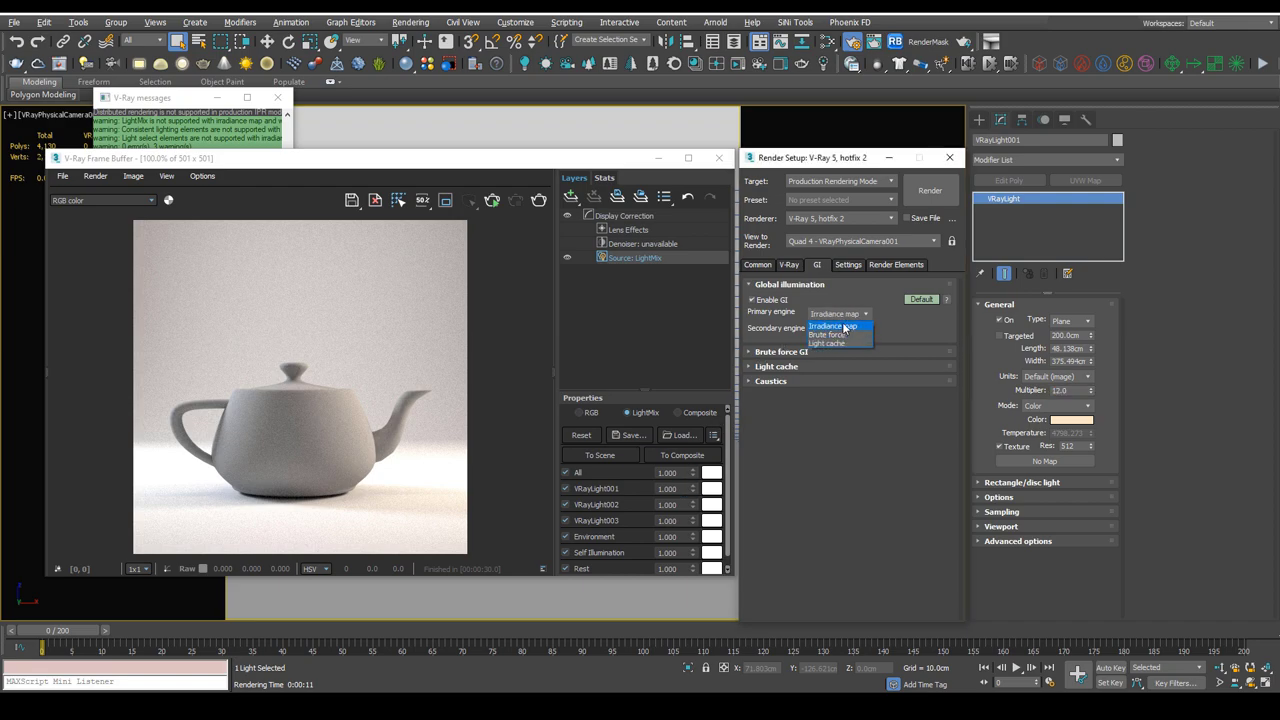
click(843, 327)
click(489, 208)
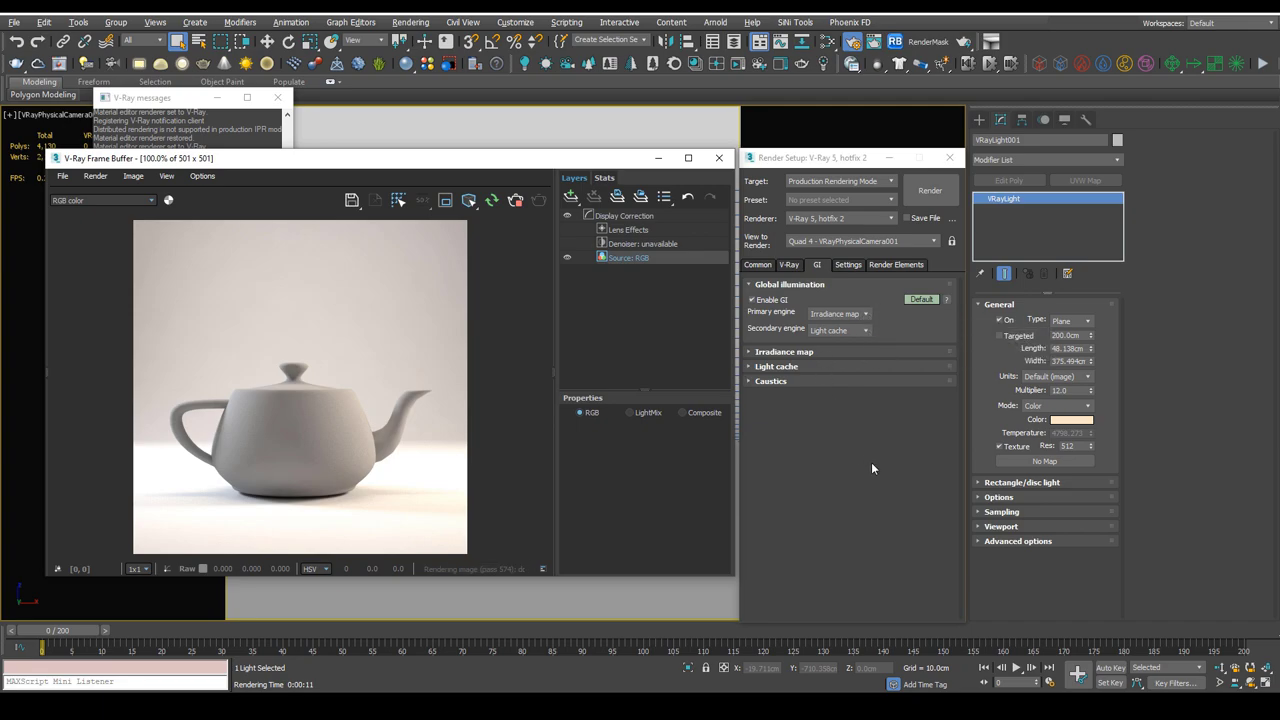
click(515, 201)
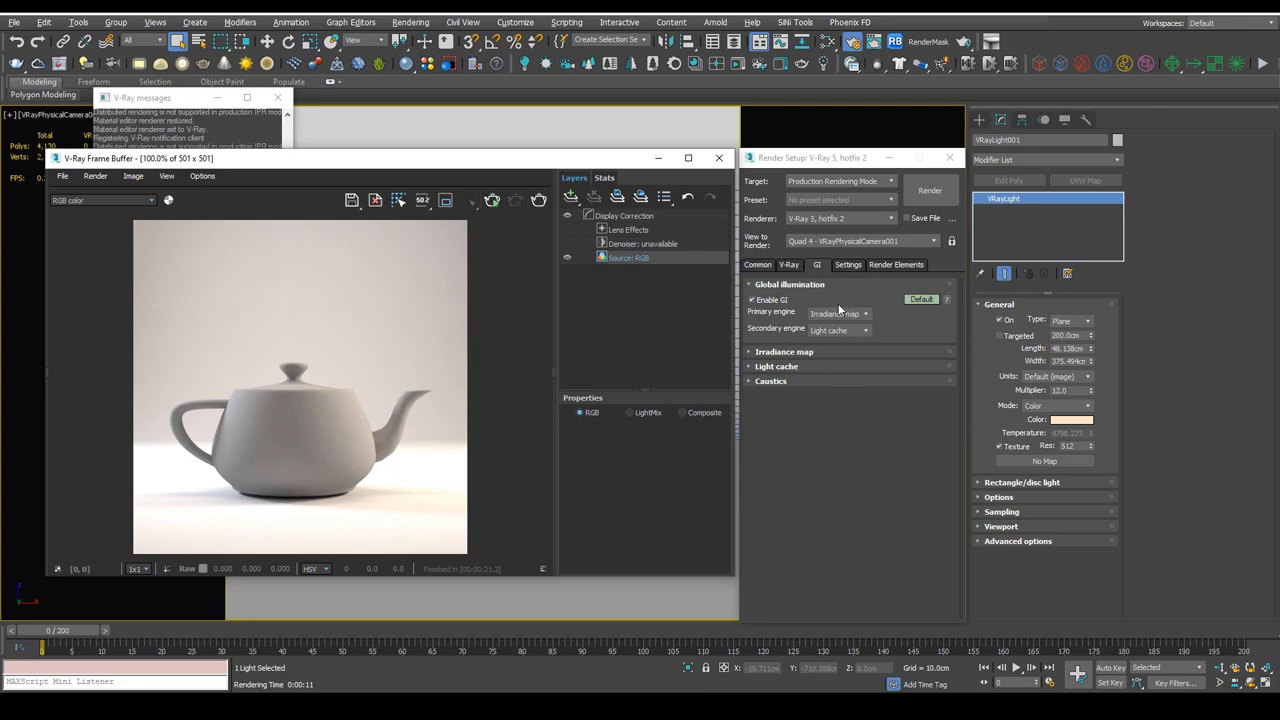
Step: Show the V-Ray Camera render settings and select the viewport's active camera, VRayPhysicalCamera001
click(789, 264)
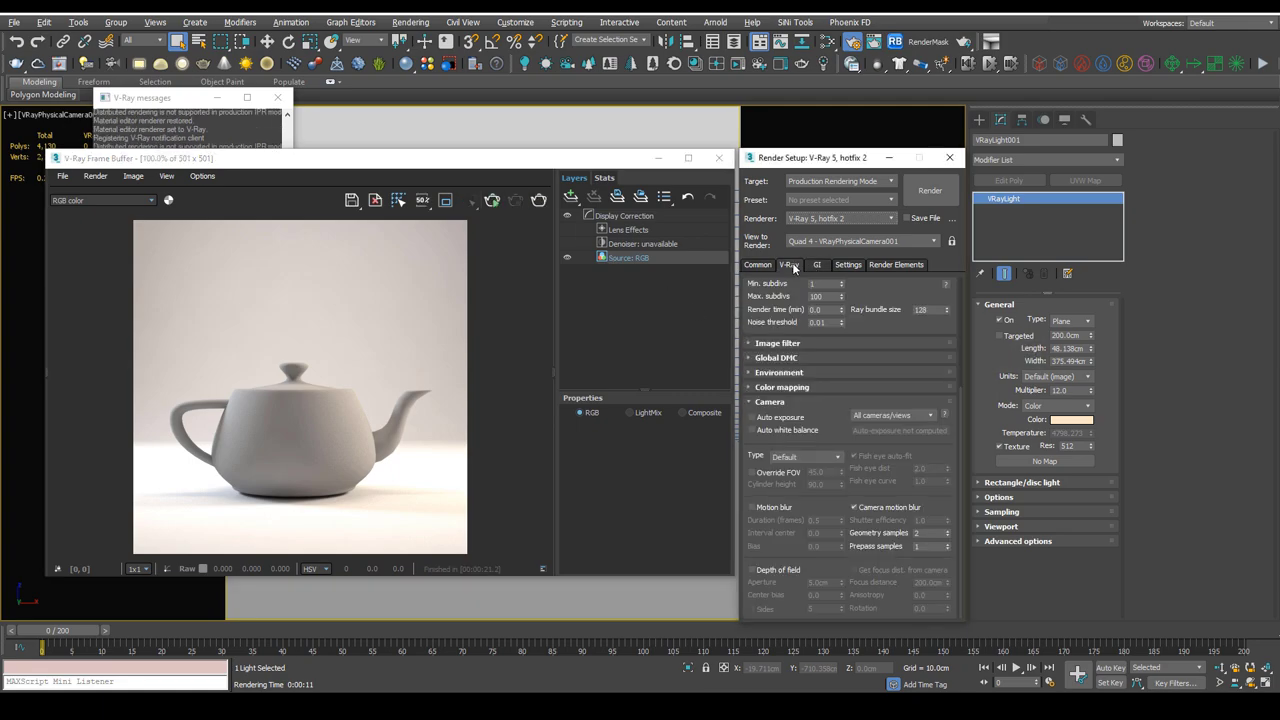
click(62, 116)
click(138, 369)
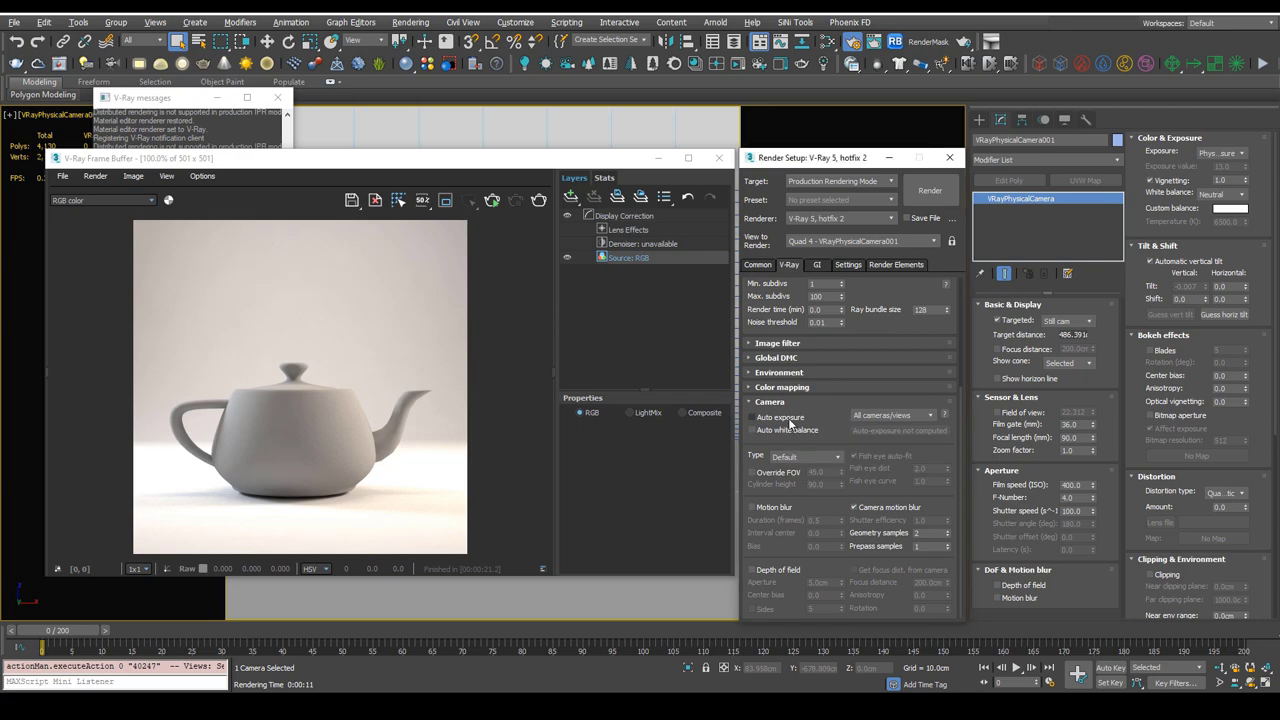
Step: Render interactively with Auto exposure and Auto white balance enabled, stop the render and transfer the computed values to the camera
key(shift+q)
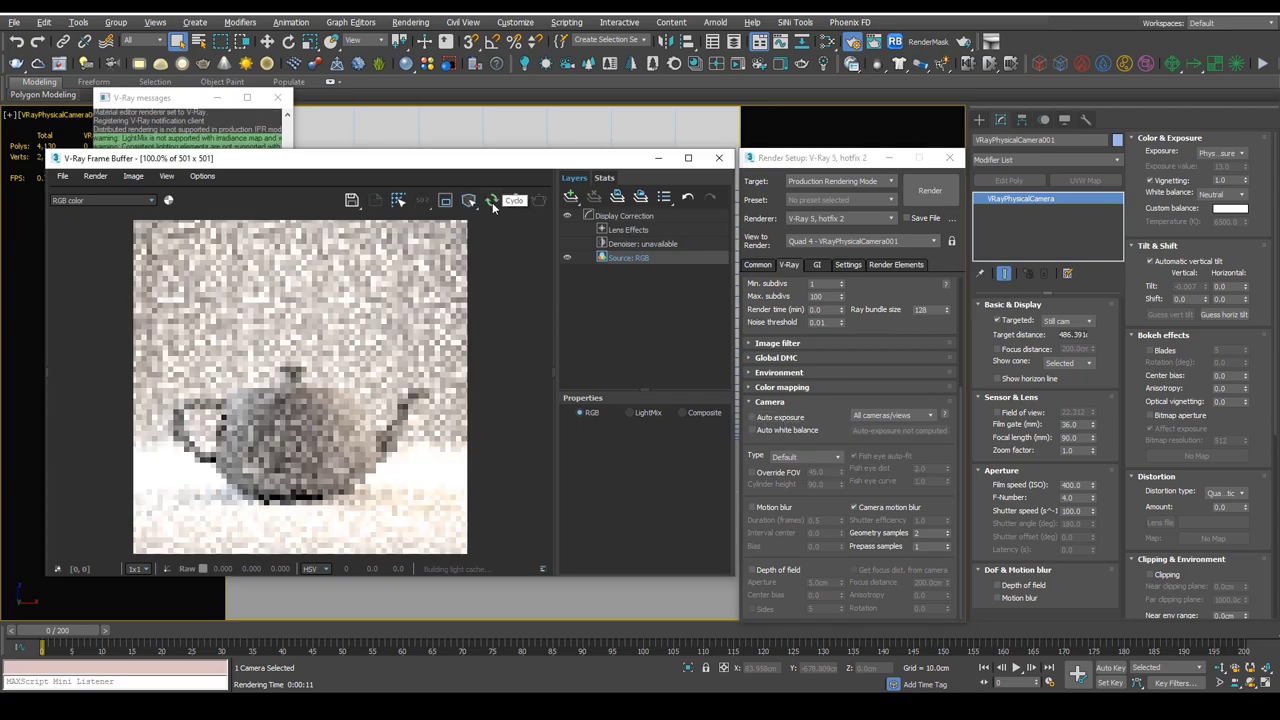
click(778, 419)
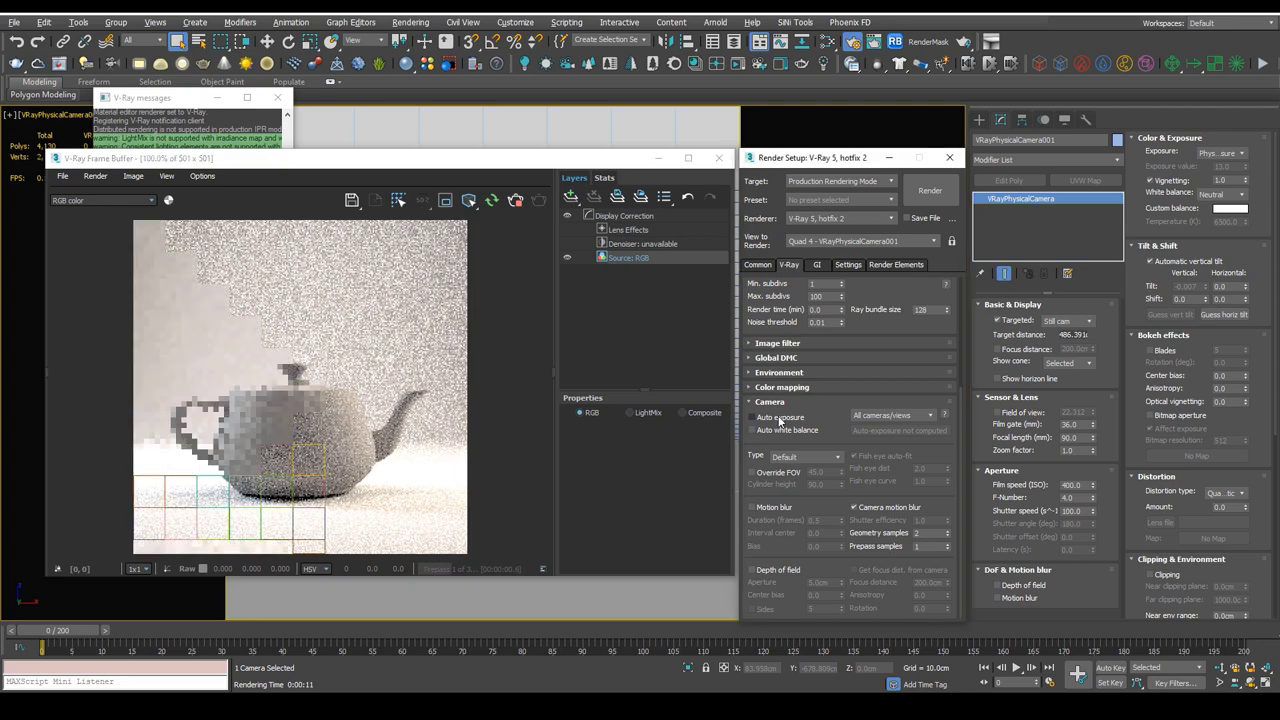
click(794, 431)
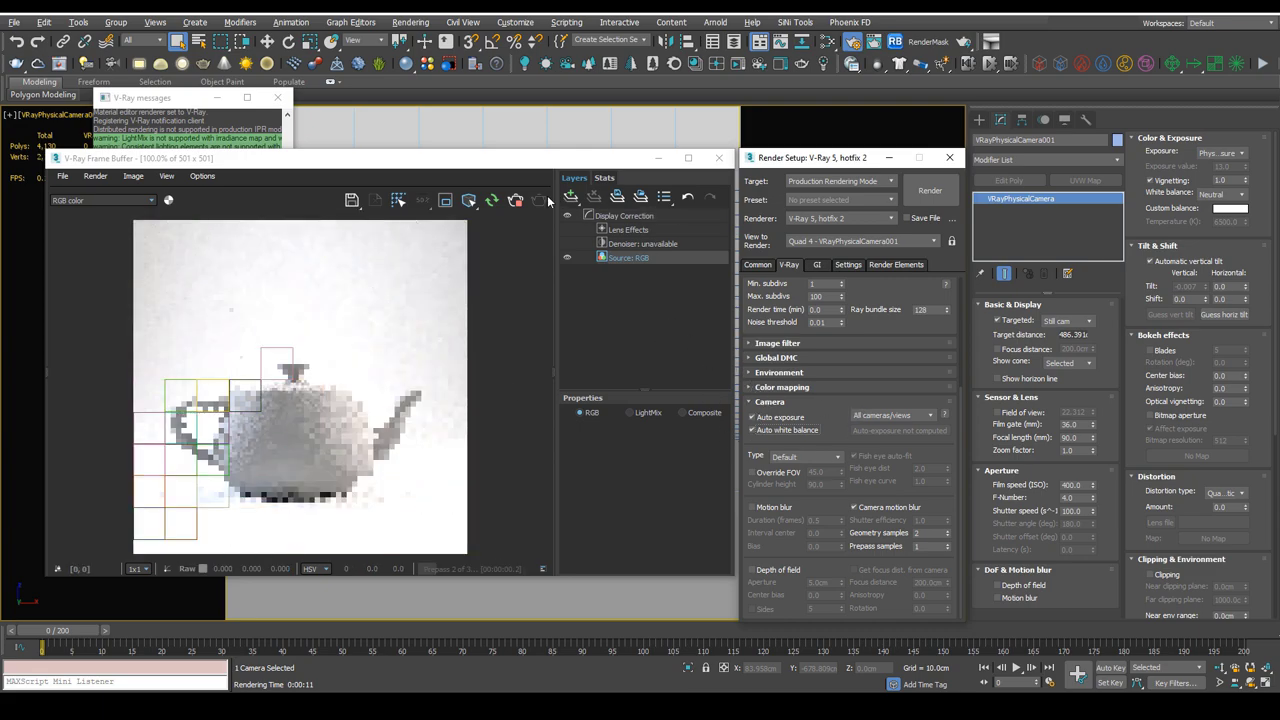
click(516, 201)
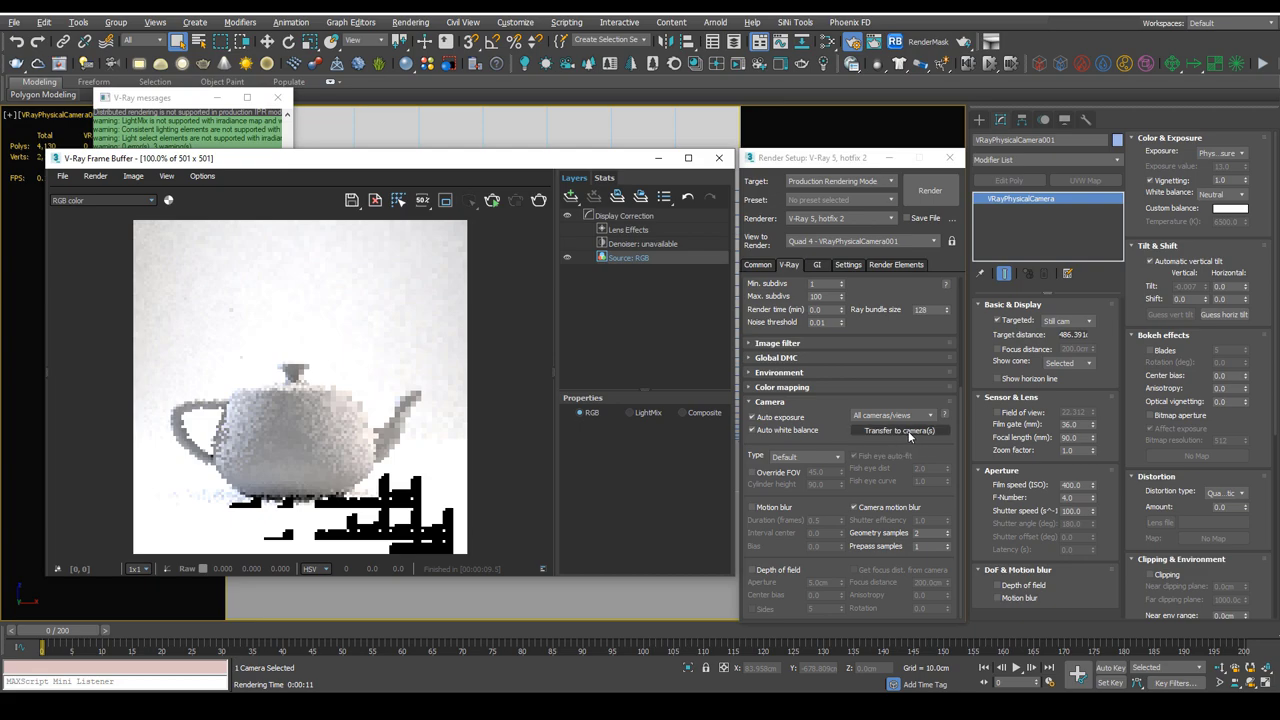
click(908, 431)
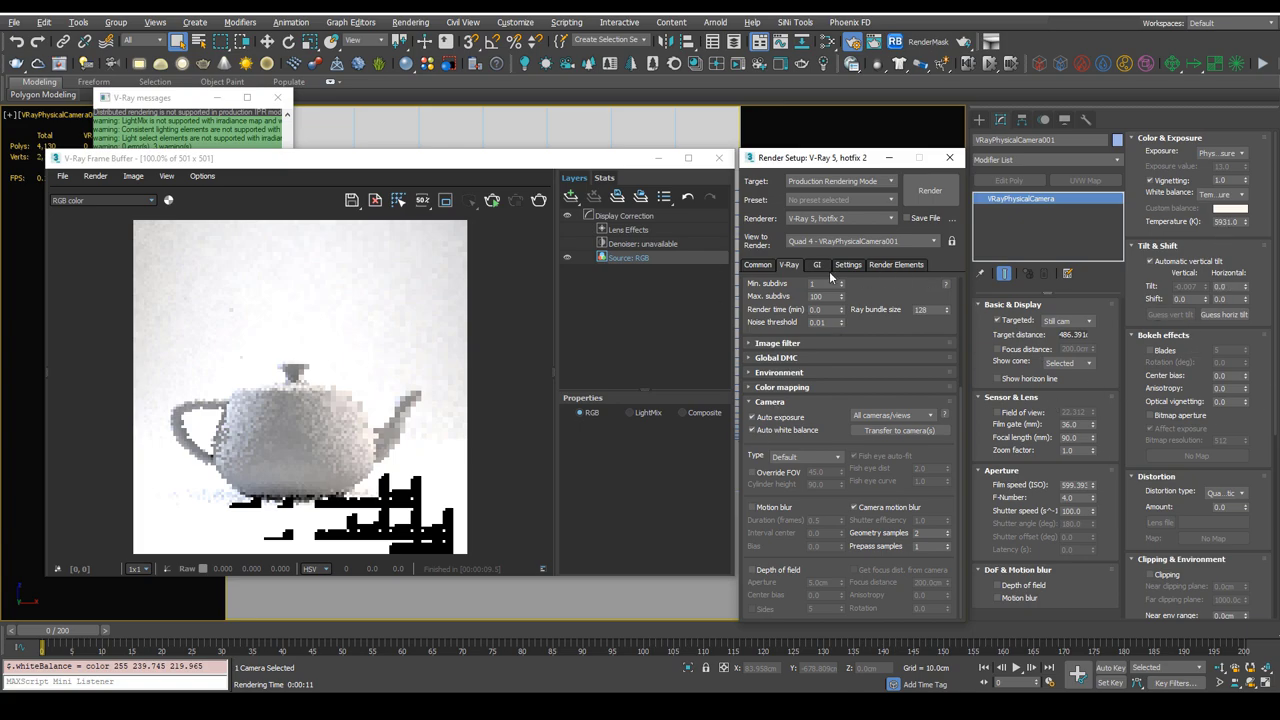
Step: Set the secondary GI engine to Brute force, check the camera's auto options and run a short interactive test render
click(815, 266)
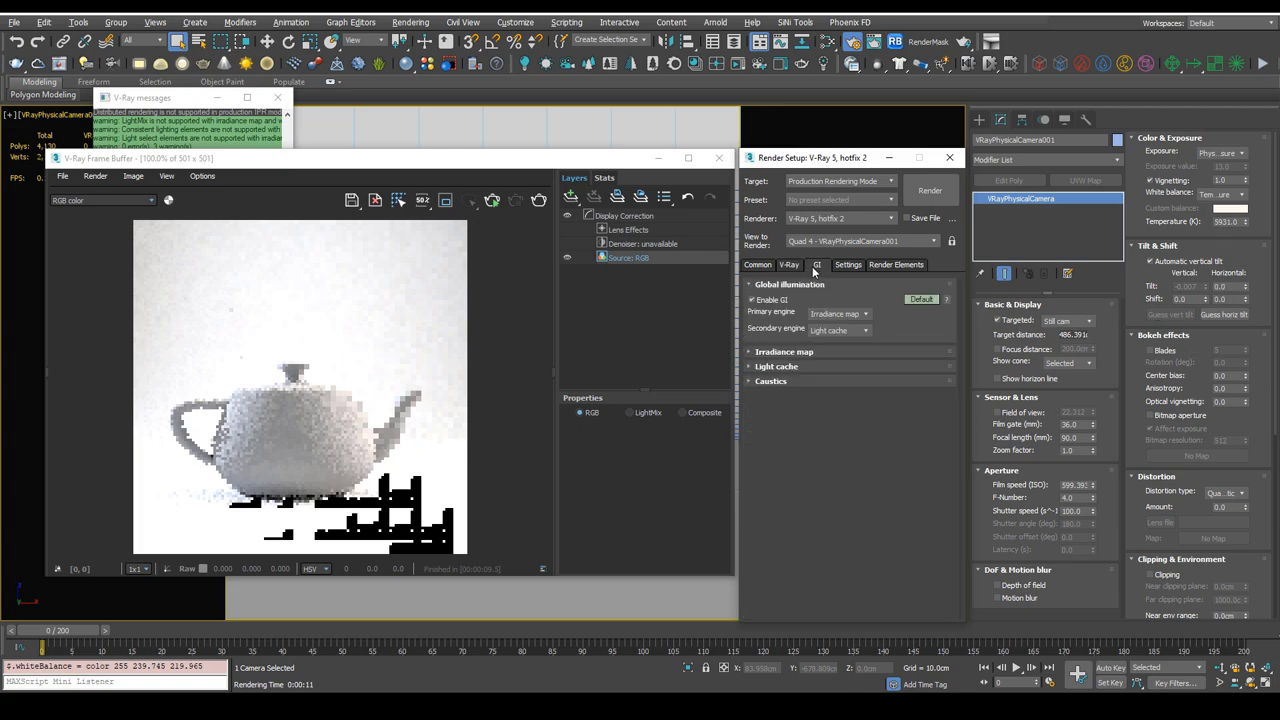
click(835, 331)
click(834, 348)
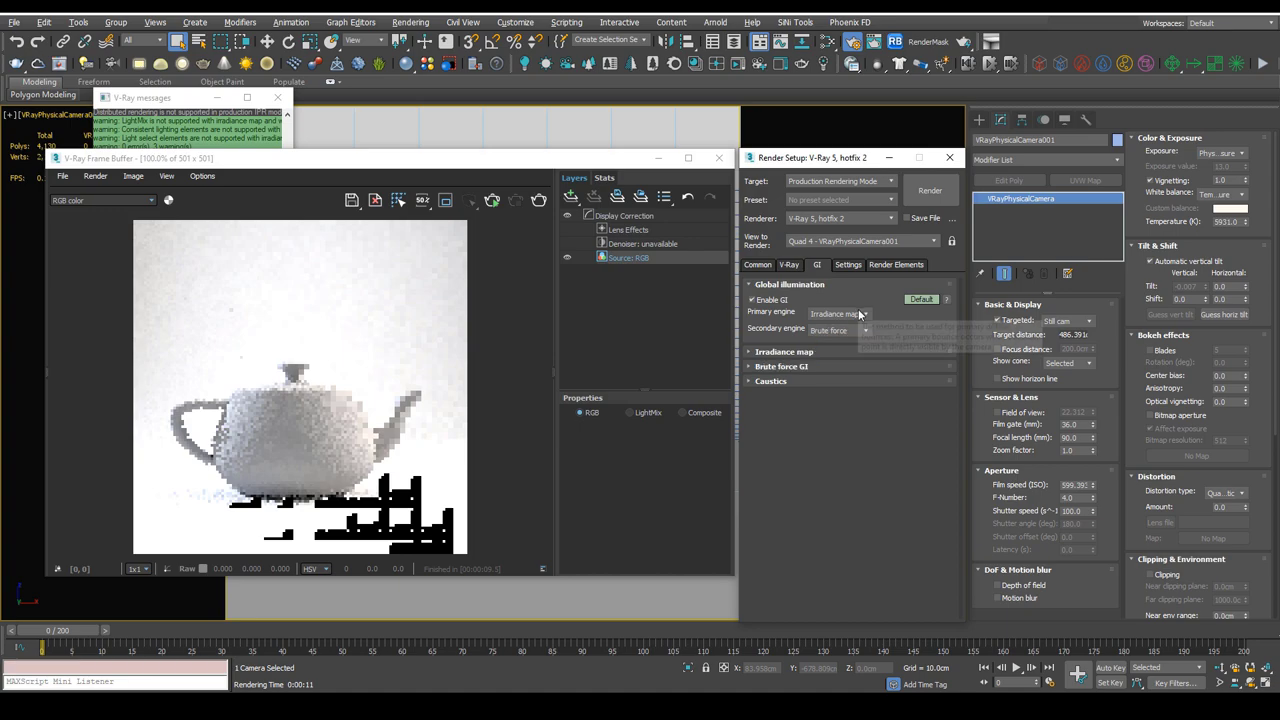
click(789, 265)
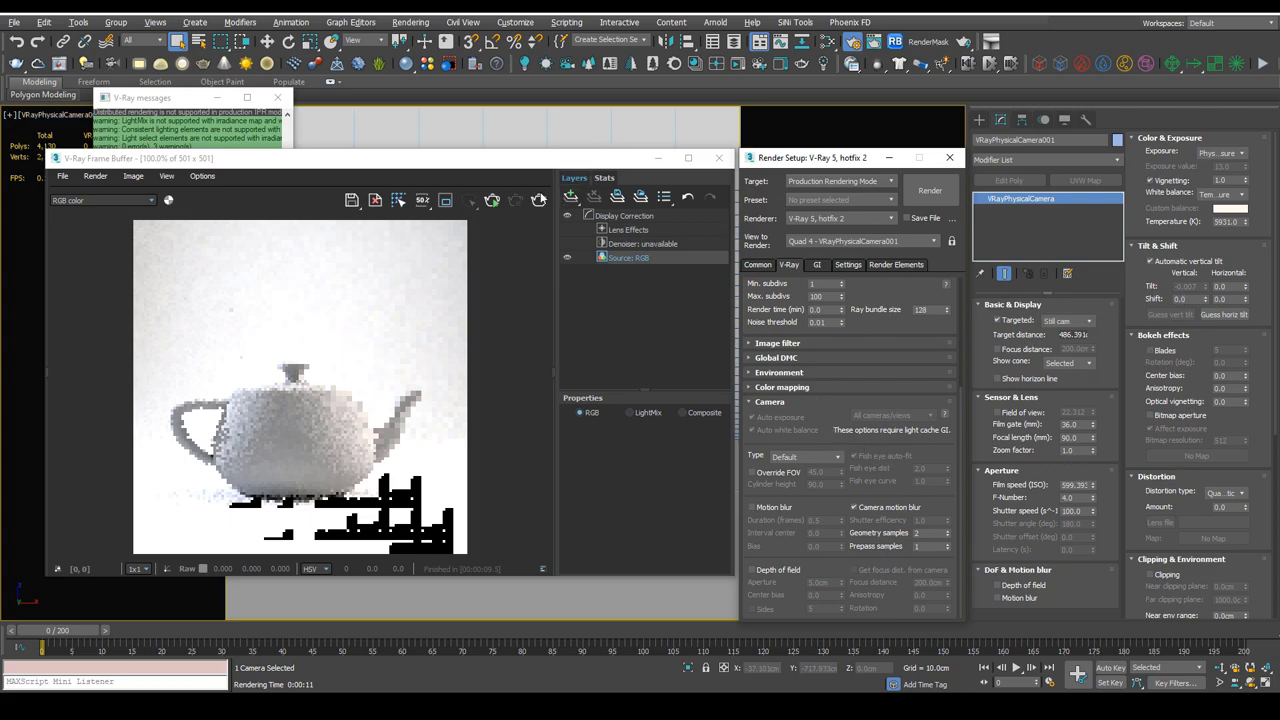
click(496, 201)
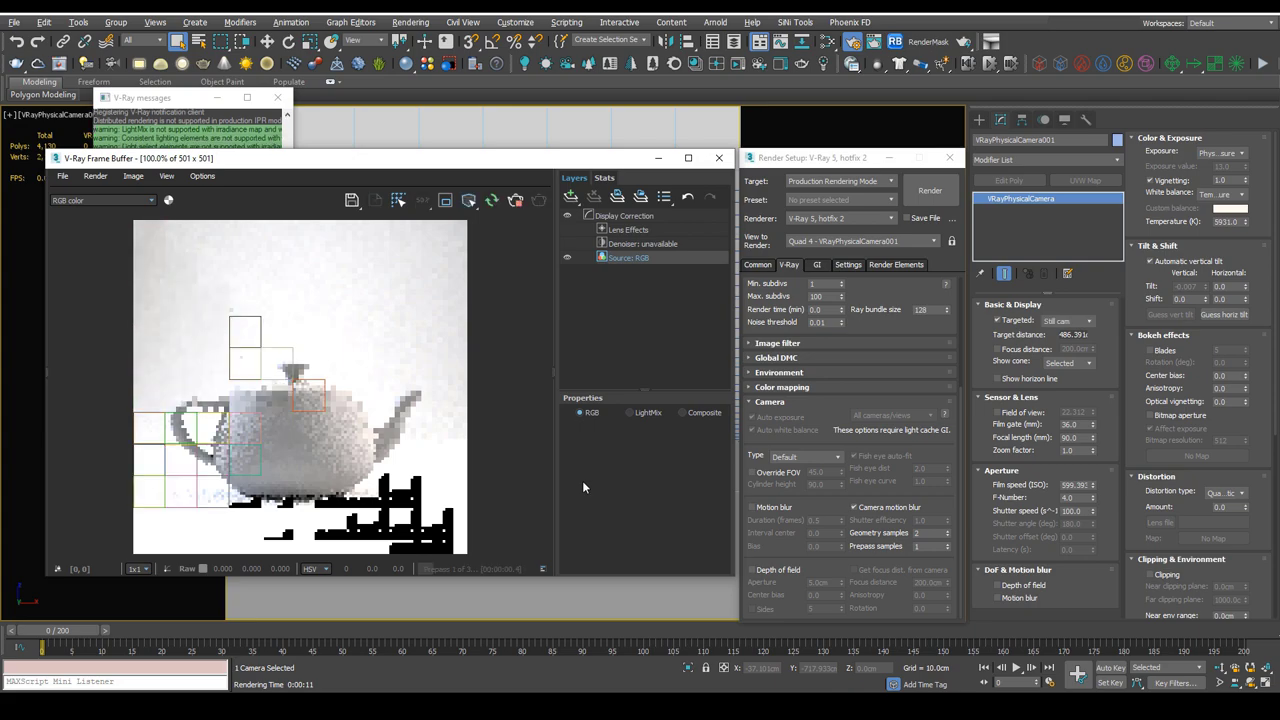
click(516, 201)
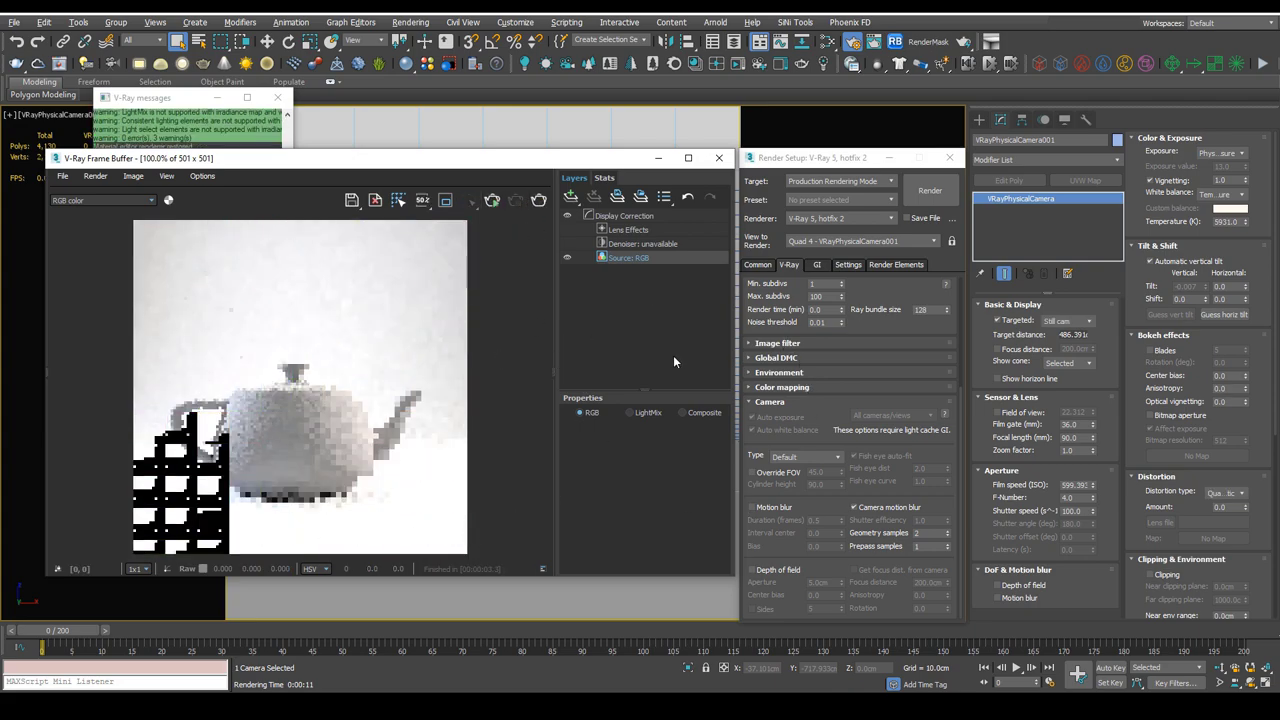